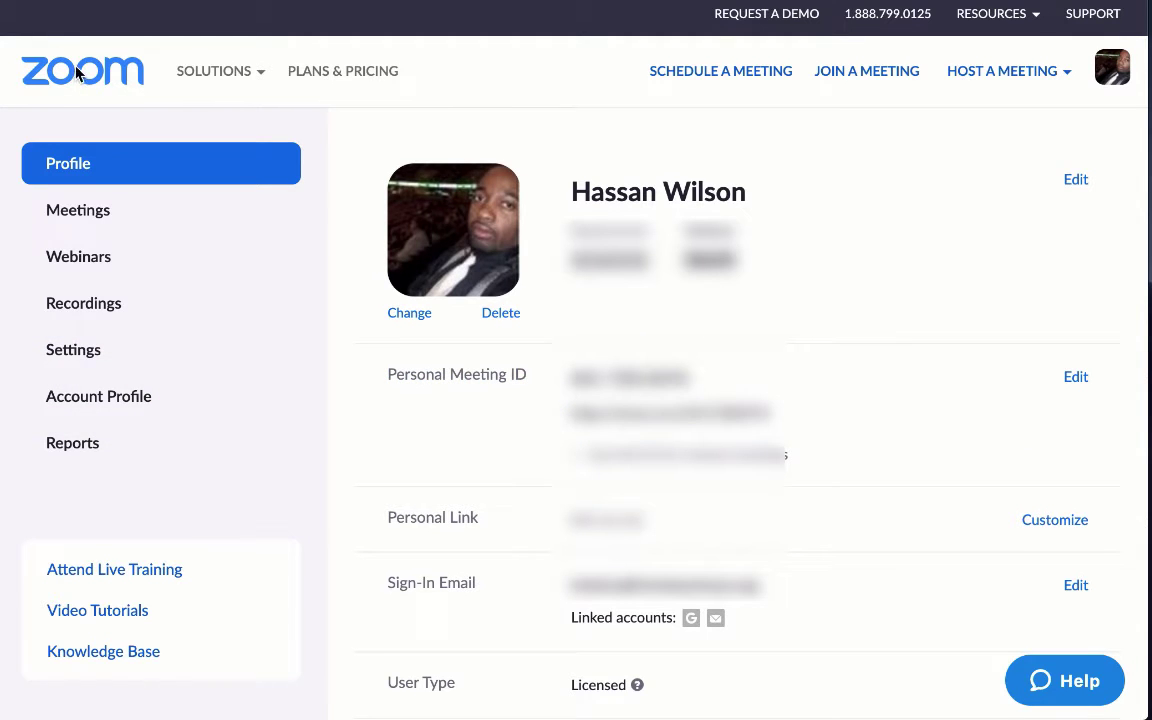
- Show the Upcoming Meetings list with recurring meetings like Weekly Lunch & Learn Sessions
{"action": "left_click", "coordinate": [96, 218]}
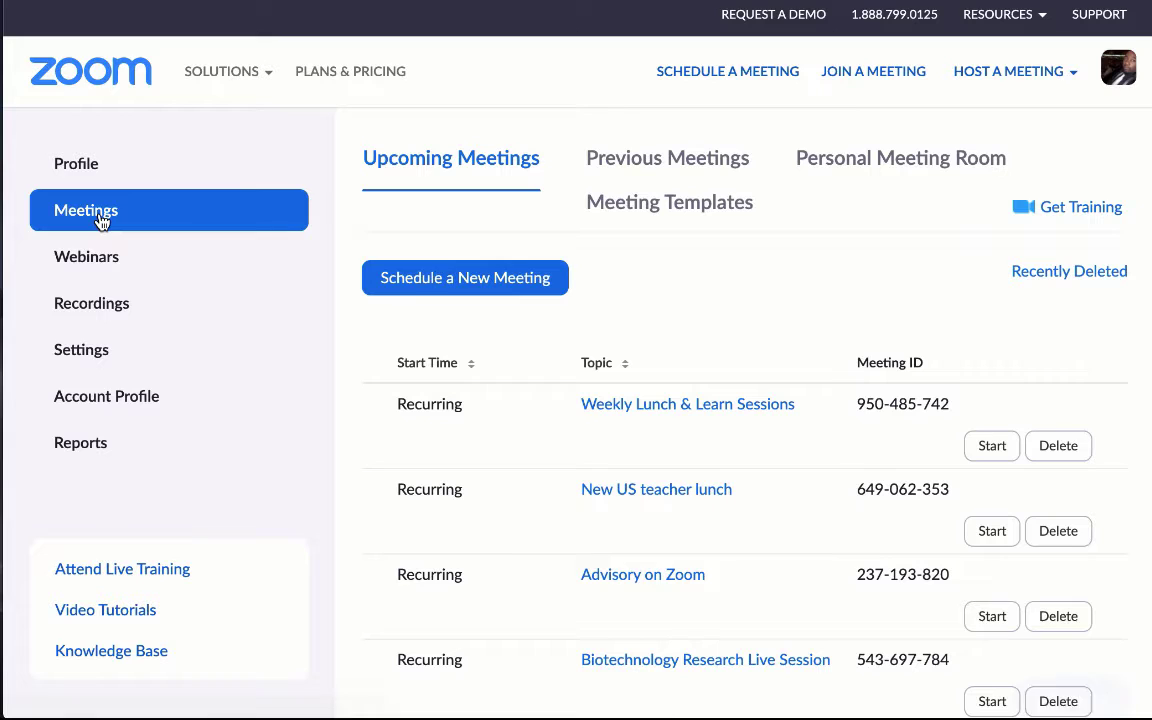
{"action": "scroll", "coordinate": [460, 320], "scroll_direction": "down", "scroll_amount": 1}
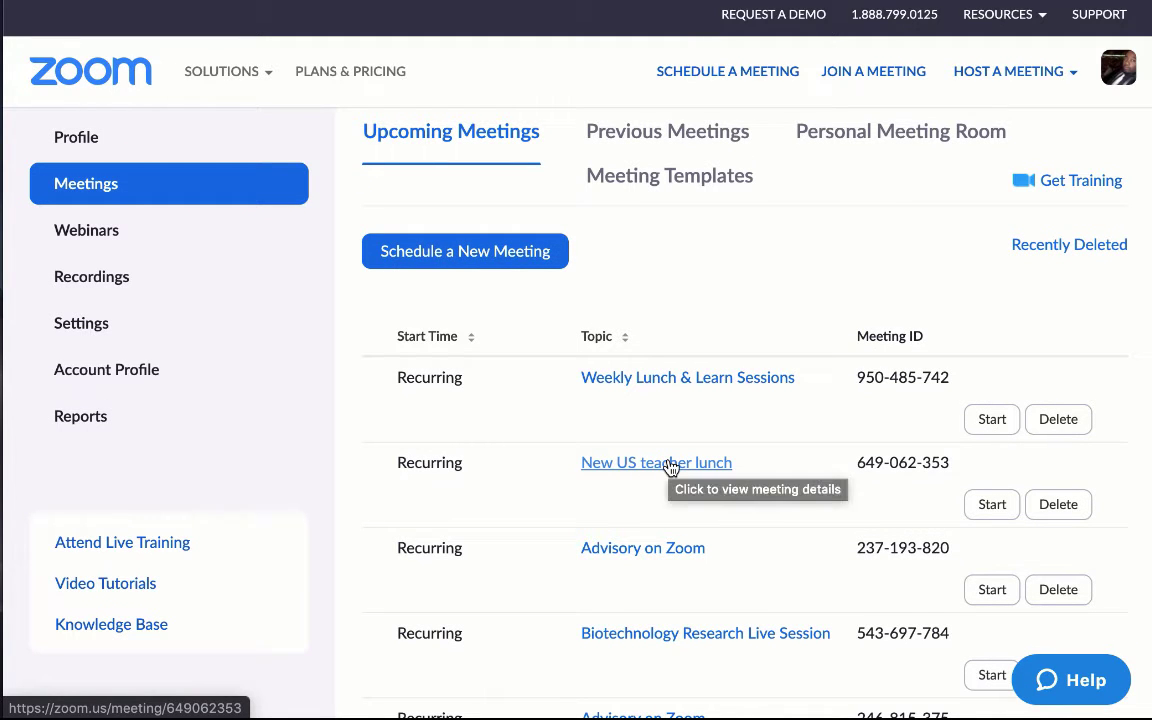
- Open the New US teacher lunch meeting's edit form
{"action": "left_click", "coordinate": [671, 464]}
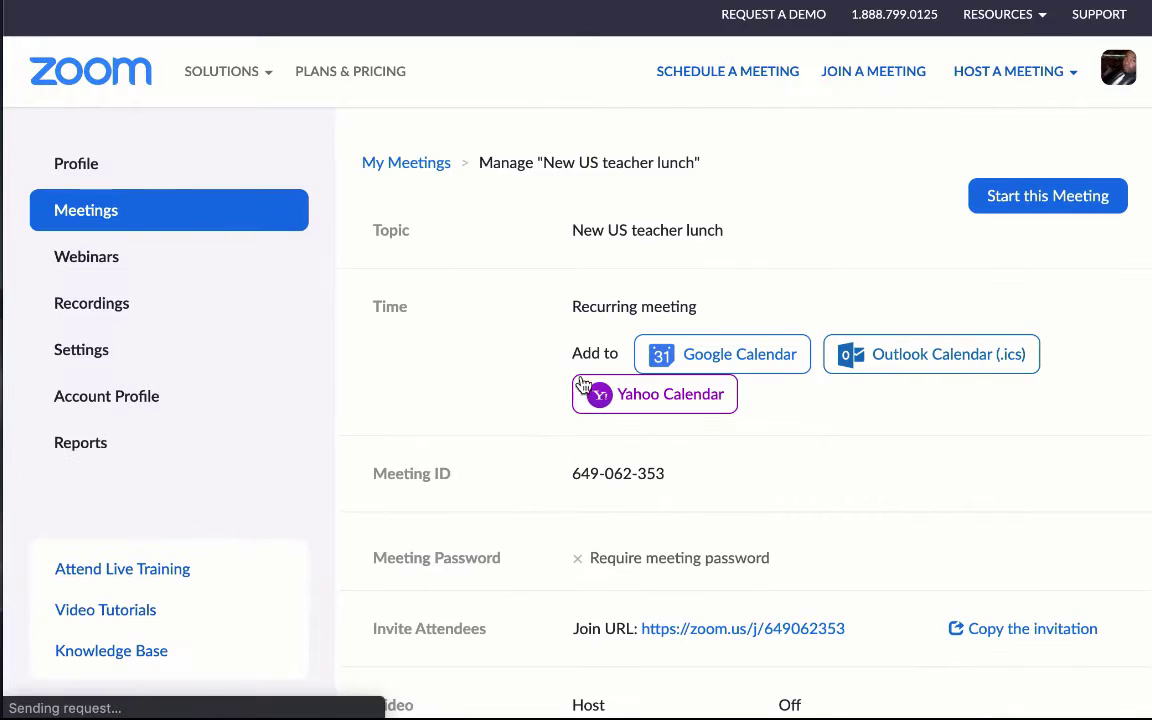
{"action": "scroll", "coordinate": [753, 264], "scroll_direction": "down", "scroll_amount": 5}
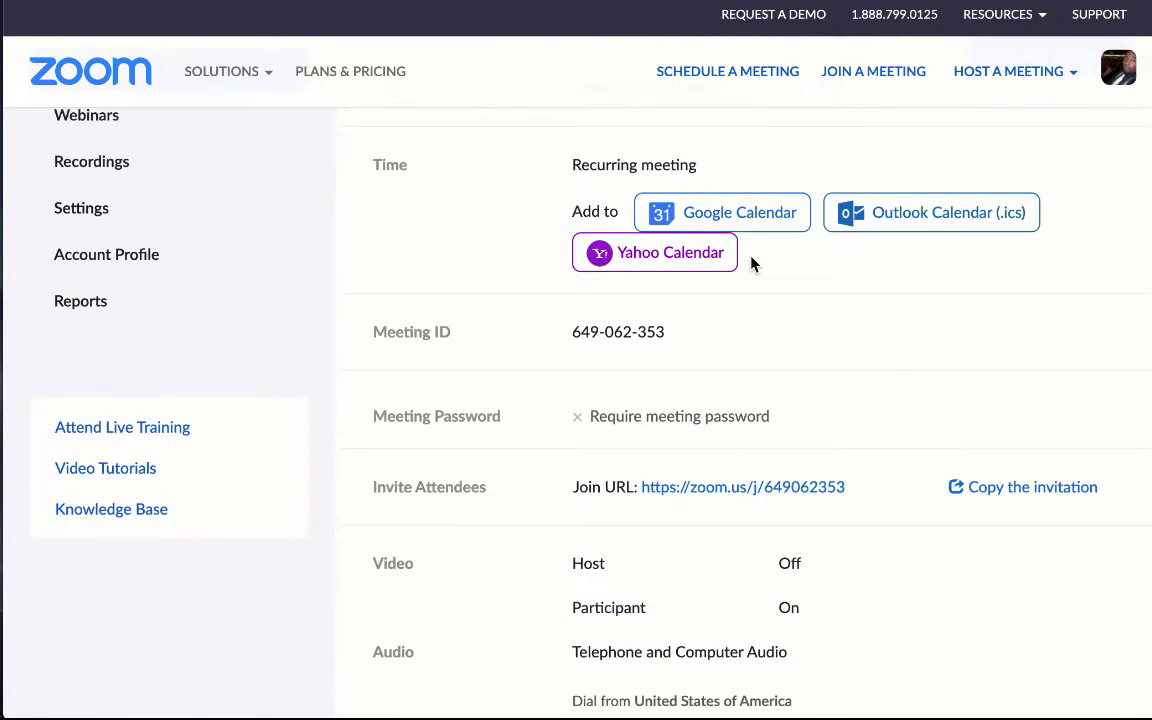
{"action": "scroll", "coordinate": [752, 262], "scroll_direction": "down", "scroll_amount": 5}
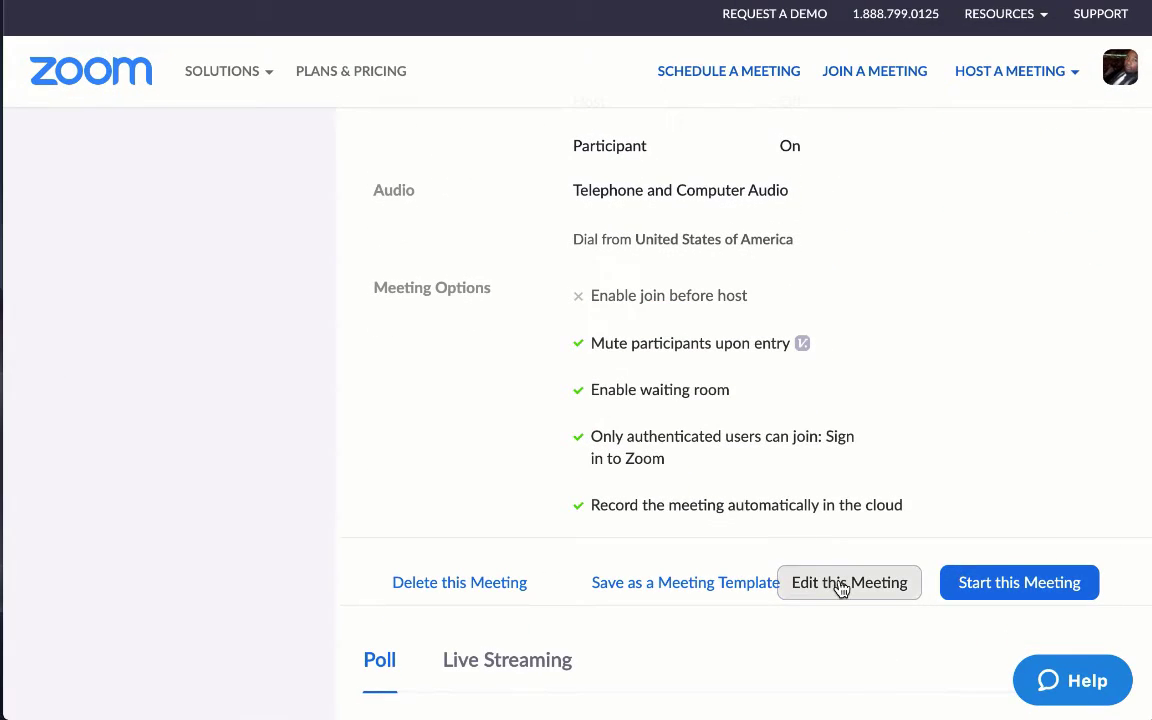
{"action": "left_click", "coordinate": [842, 583]}
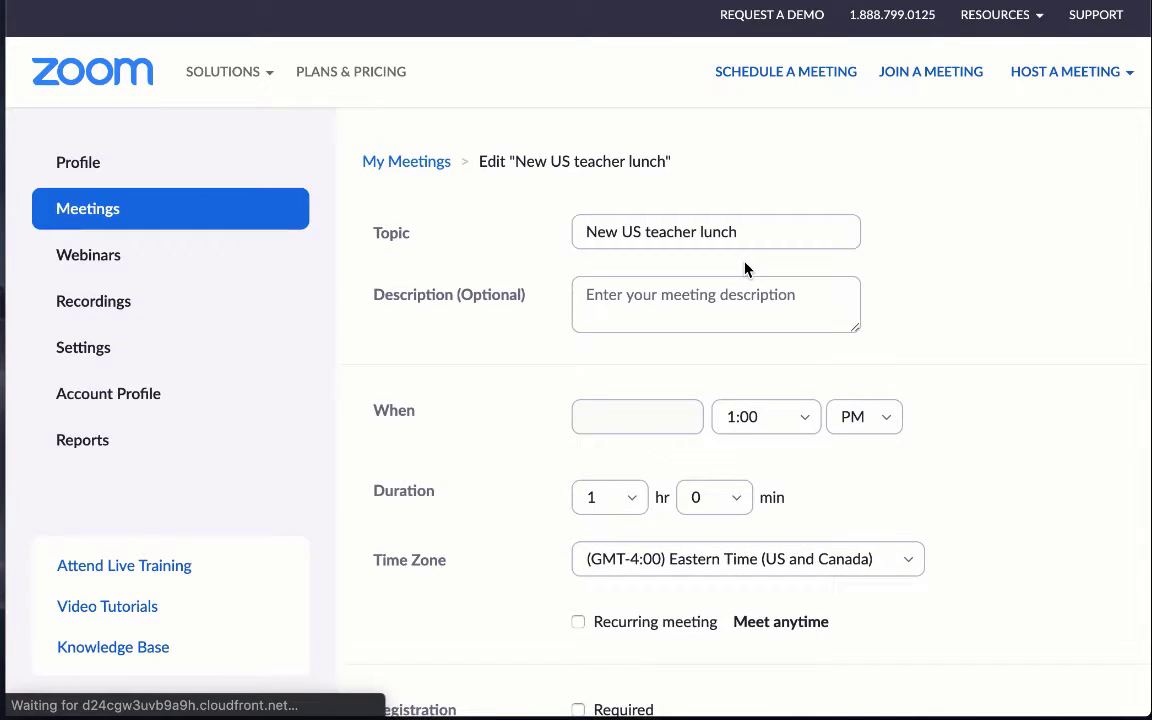
- Tick Require meeting password and move down to Meeting Options
{"action": "scroll", "coordinate": [746, 267], "scroll_direction": "down", "scroll_amount": 2}
{"action": "scroll", "coordinate": [746, 267], "scroll_direction": "down", "scroll_amount": 3}
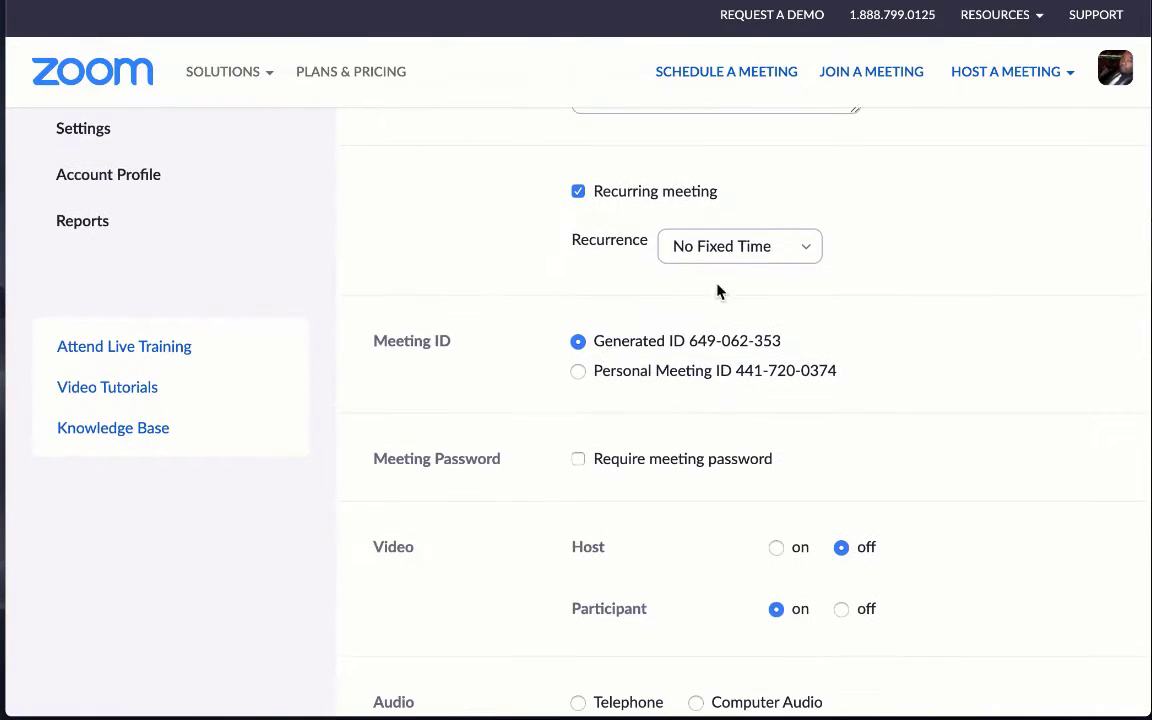
{"action": "left_click", "coordinate": [577, 460]}
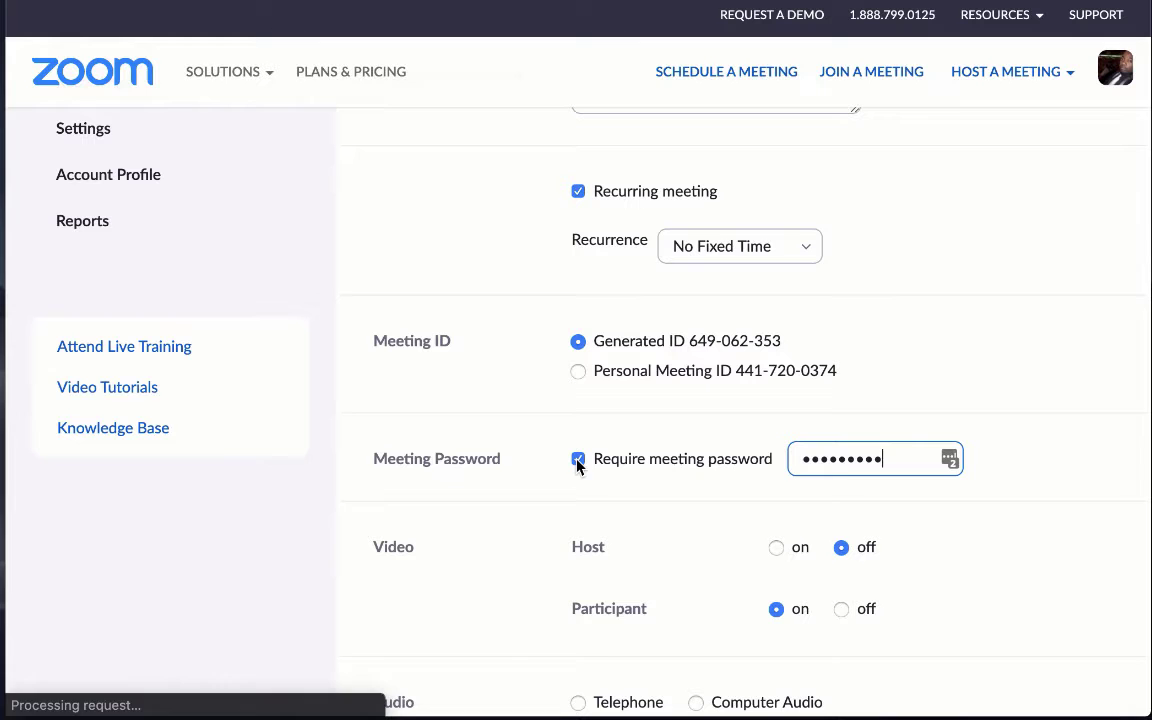
{"action": "scroll", "coordinate": [589, 360], "scroll_direction": "down", "scroll_amount": 3}
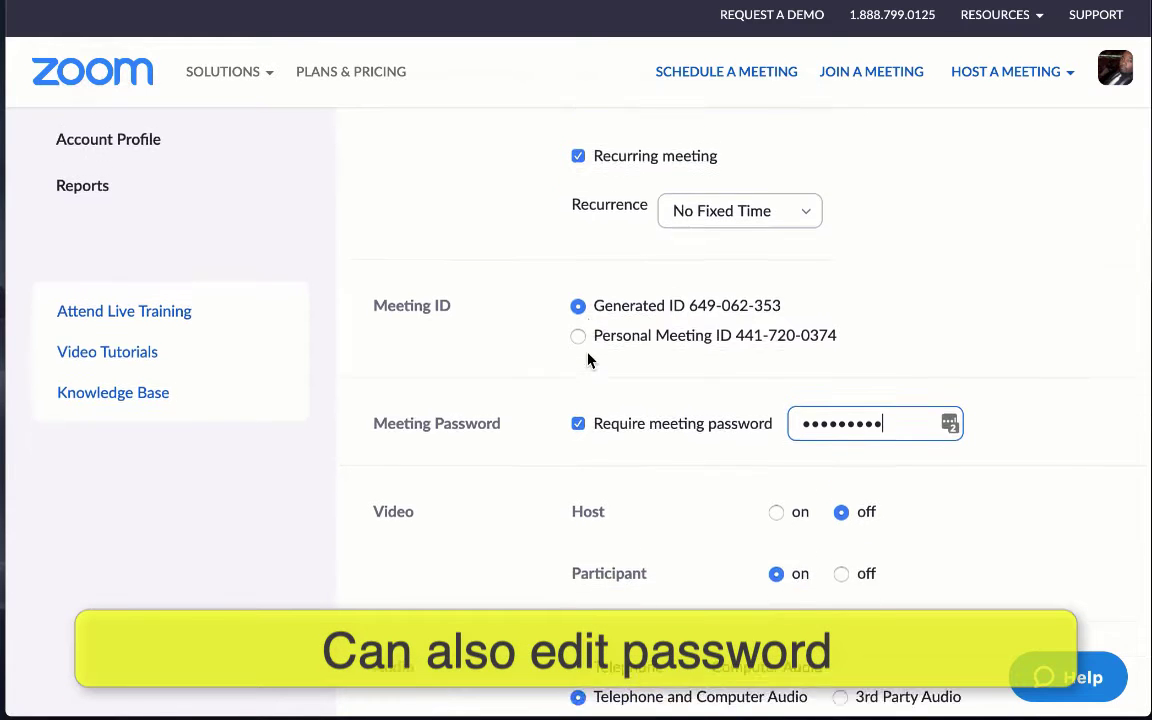
{"action": "scroll", "coordinate": [588, 360], "scroll_direction": "down", "scroll_amount": 7}
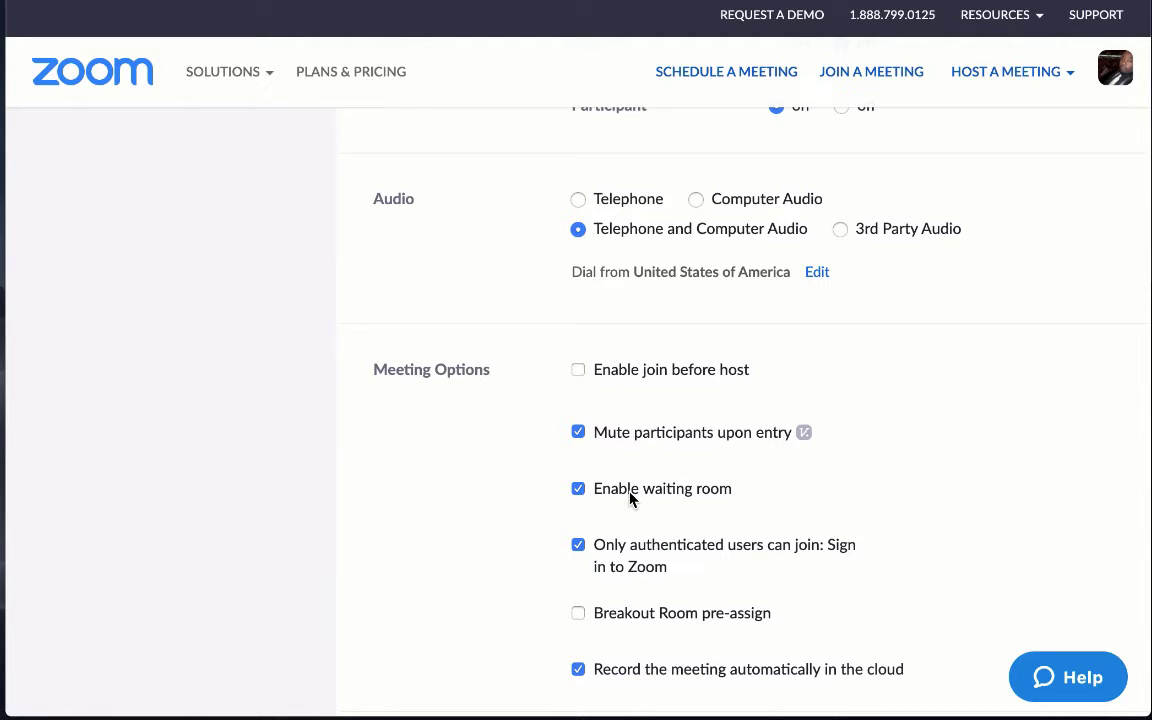
{"action": "scroll", "coordinate": [630, 497], "scroll_direction": "down", "scroll_amount": 1}
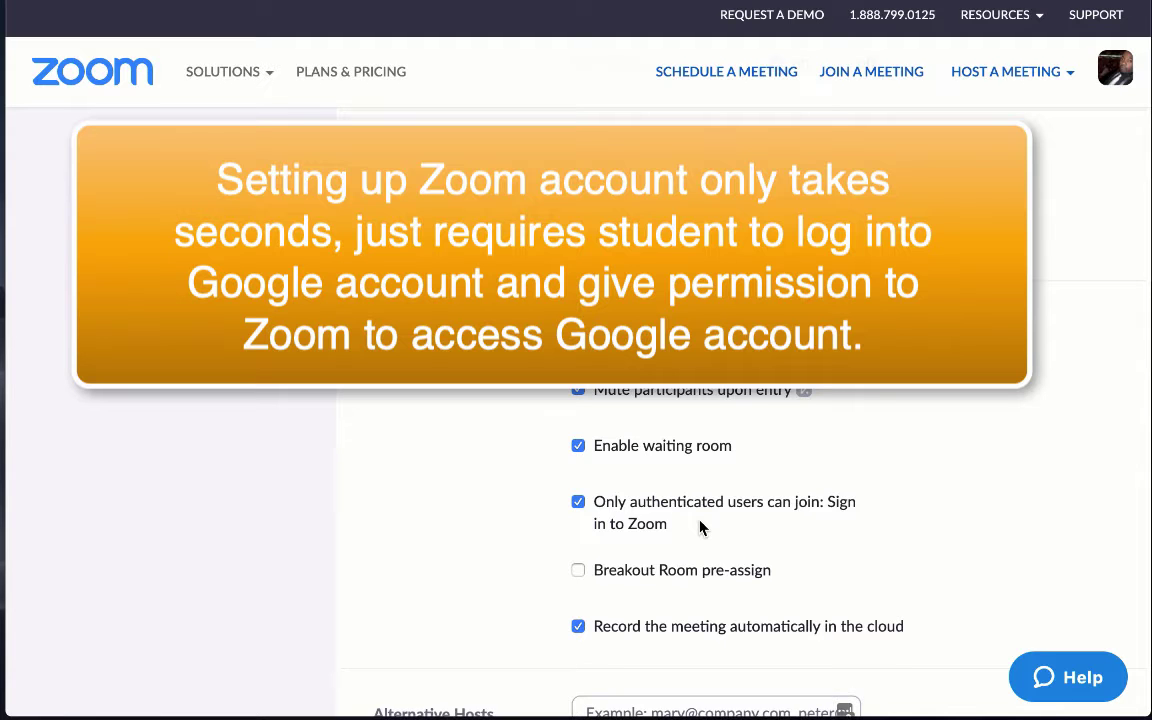
{"action": "scroll", "coordinate": [700, 527], "scroll_direction": "down", "scroll_amount": 5}
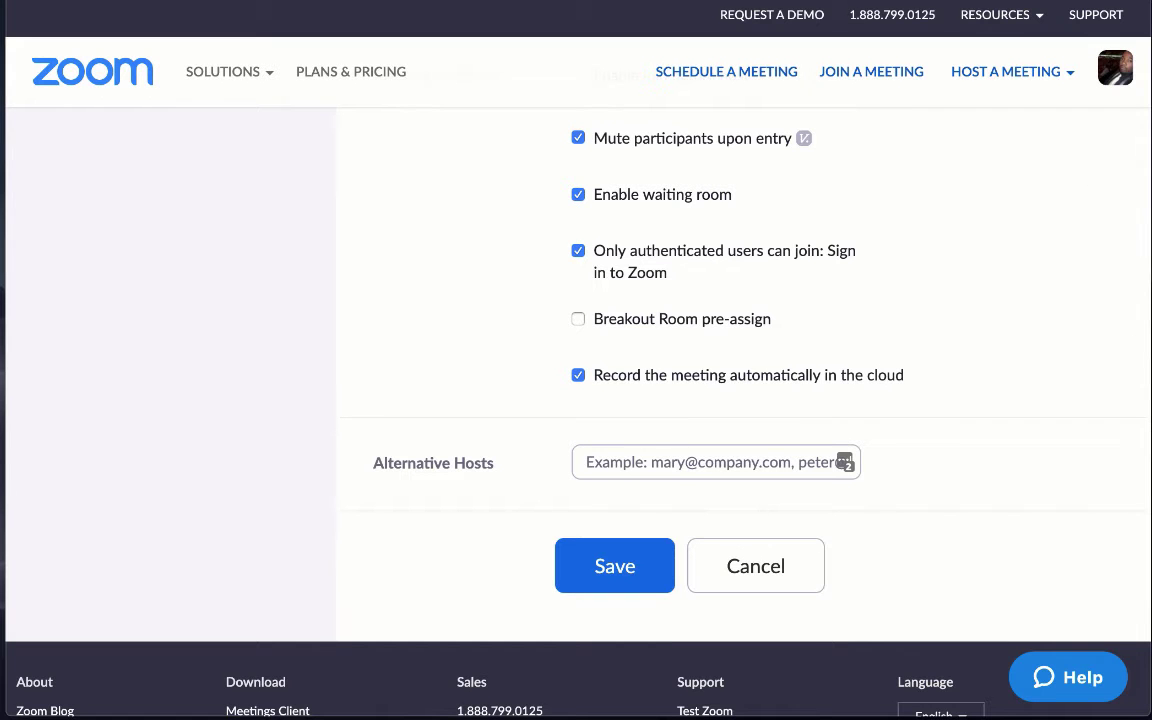
- Launch the Zoom desktop client from system search
{"action": "key", "text": "super+space"}
{"action": "type", "text": "qui"}
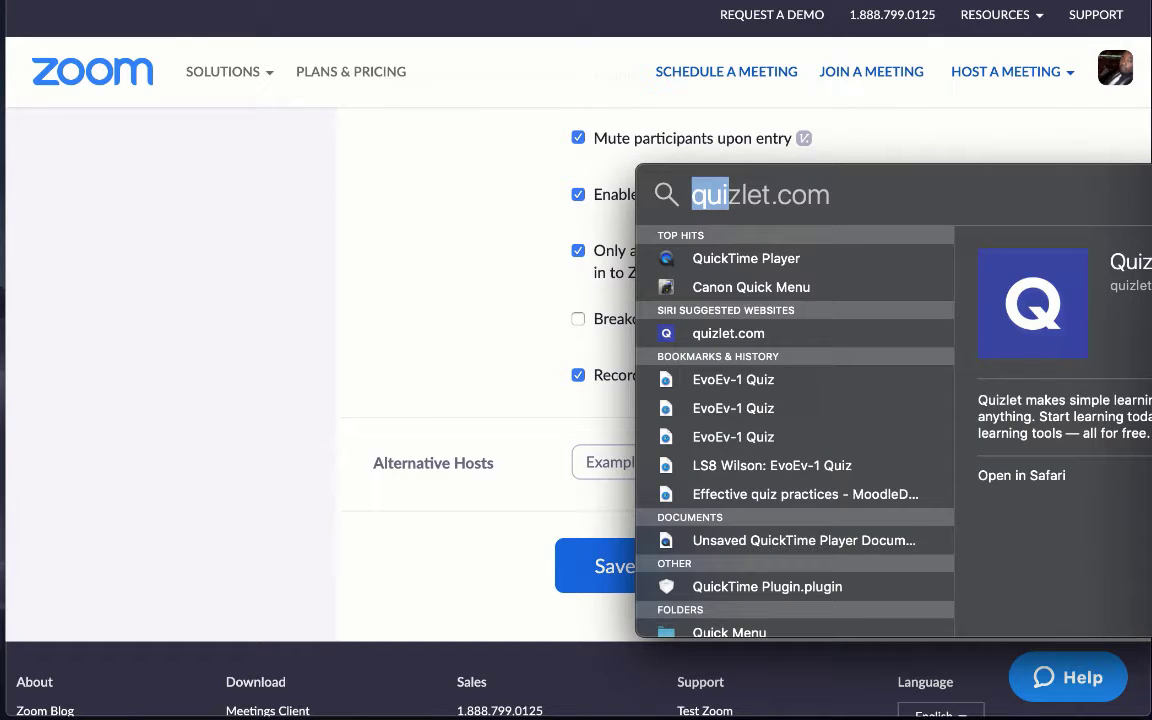
{"action": "type", "text": "z"}
{"action": "key", "text": "Escape"}
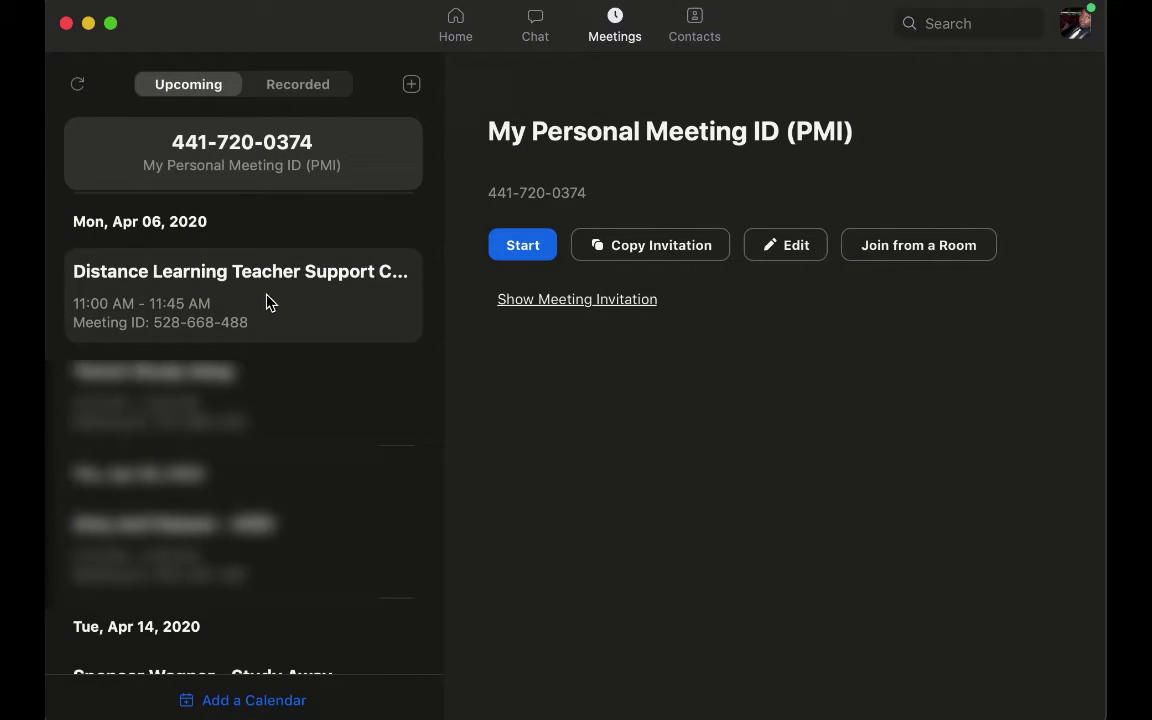
{"action": "scroll", "coordinate": [240, 400], "scroll_direction": "down", "scroll_amount": 3}
{"action": "scroll", "coordinate": [246, 343], "scroll_direction": "down", "scroll_amount": 10}
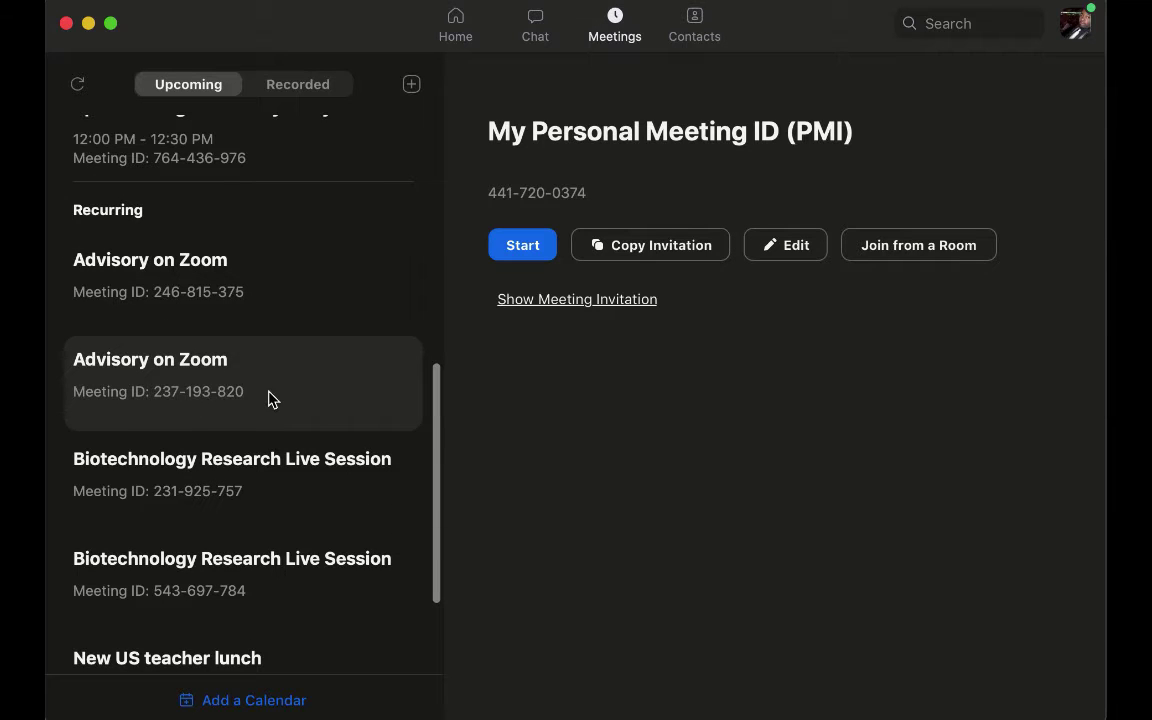
- Edit the Advisory on Zoom meeting (237-193-820), leaving Require meeting password off
{"action": "left_click", "coordinate": [255, 377]}
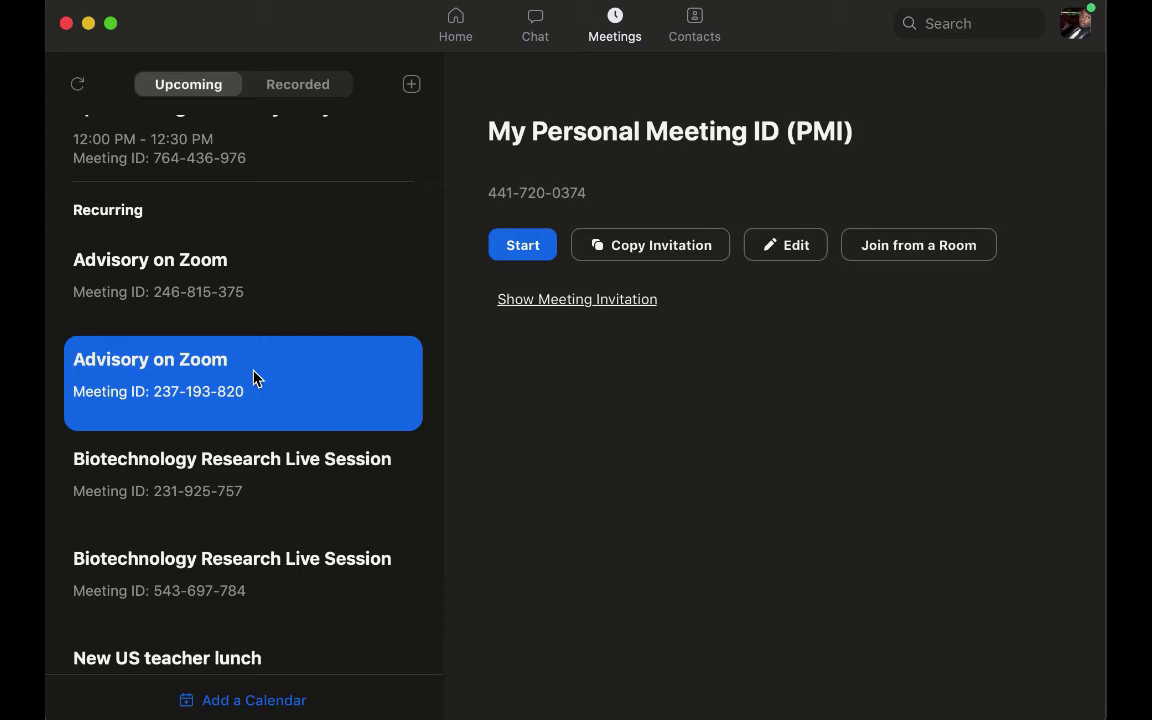
{"action": "left_click", "coordinate": [803, 284]}
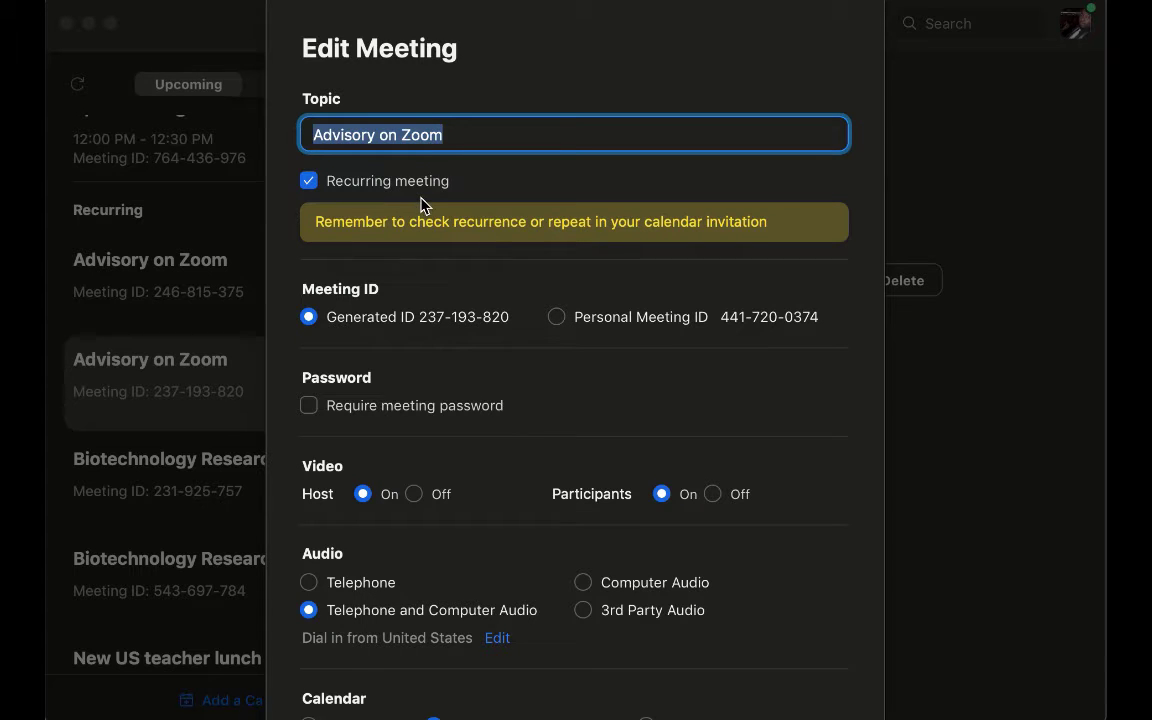
{"action": "left_click", "coordinate": [312, 408]}
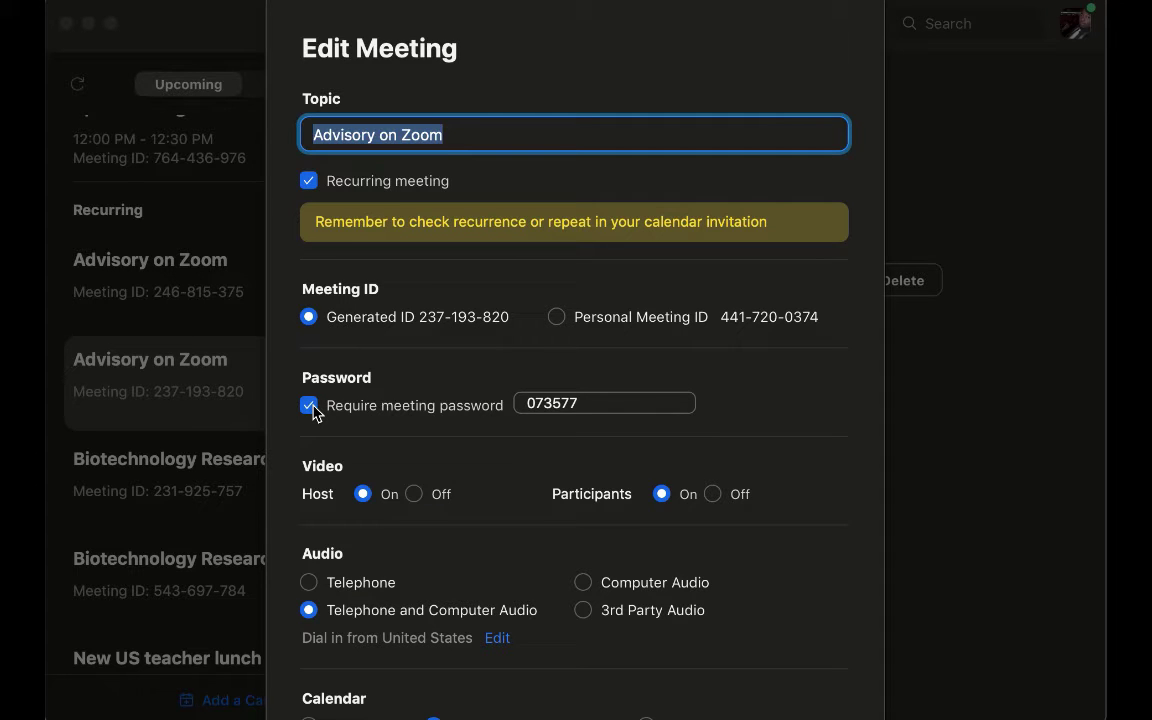
{"action": "left_click", "coordinate": [312, 408]}
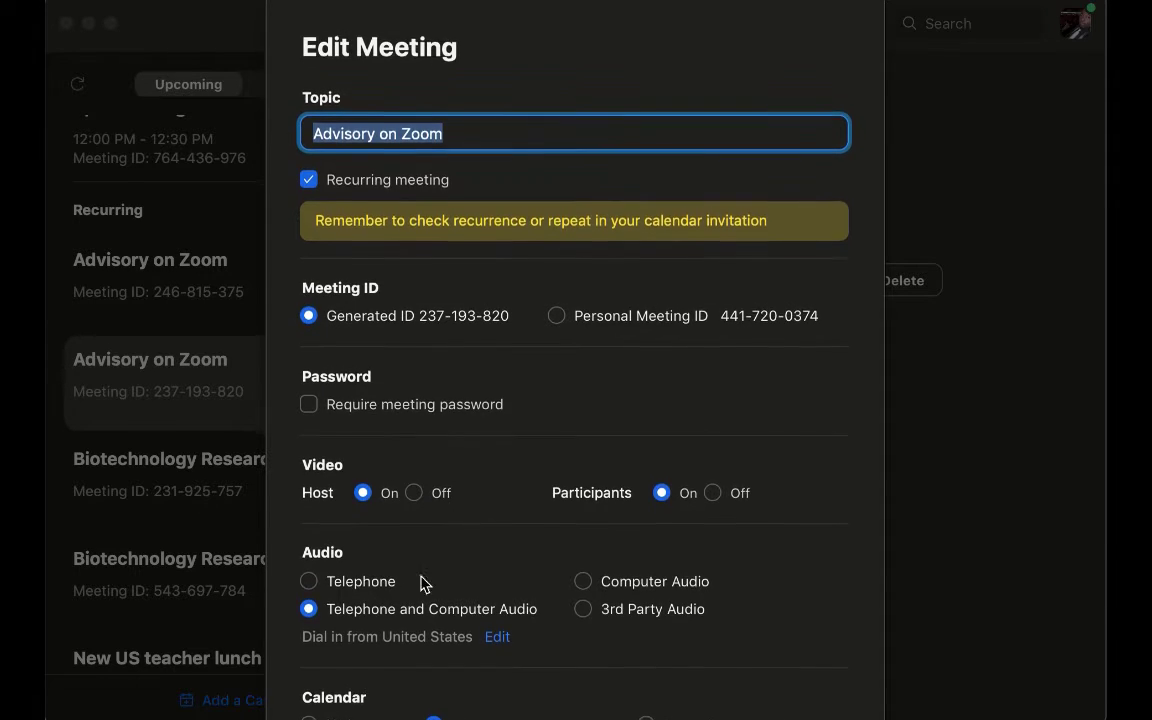
- Expand Advanced Options on the Advisory on Zoom edit sheet
{"action": "scroll", "coordinate": [424, 584], "scroll_direction": "down", "scroll_amount": 5}
{"action": "left_click", "coordinate": [447, 421]}
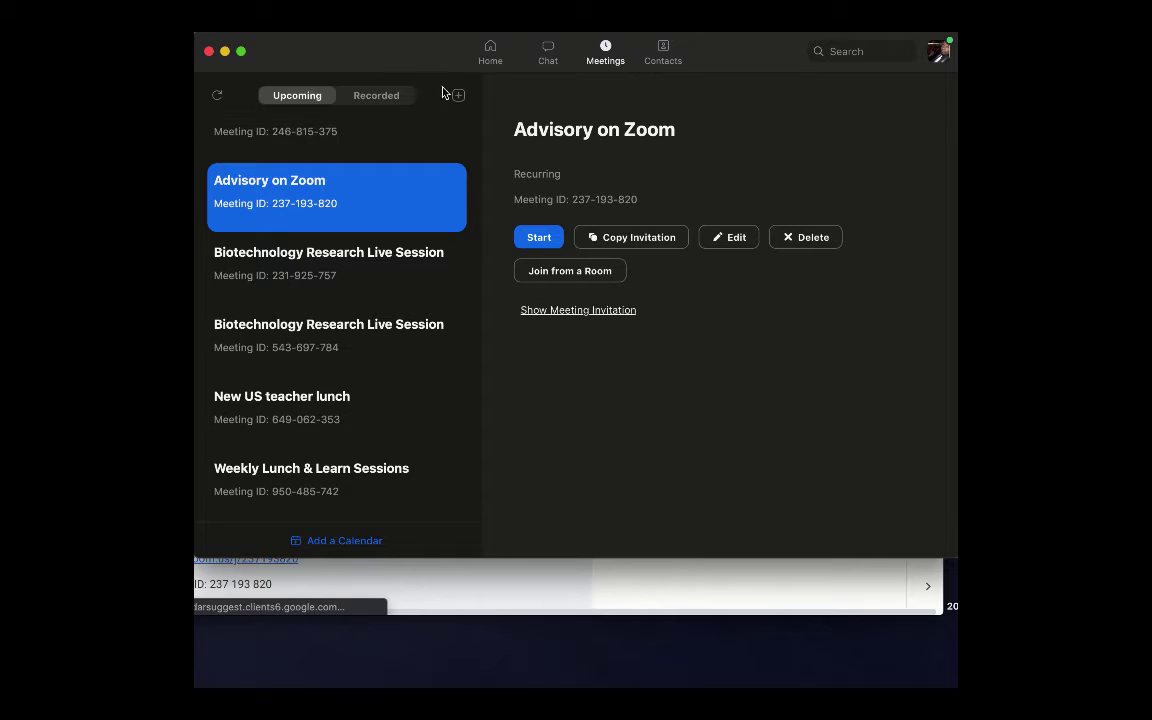
- Begin scheduling a new meeting and expand its Advanced Options
{"action": "left_click", "coordinate": [456, 100]}
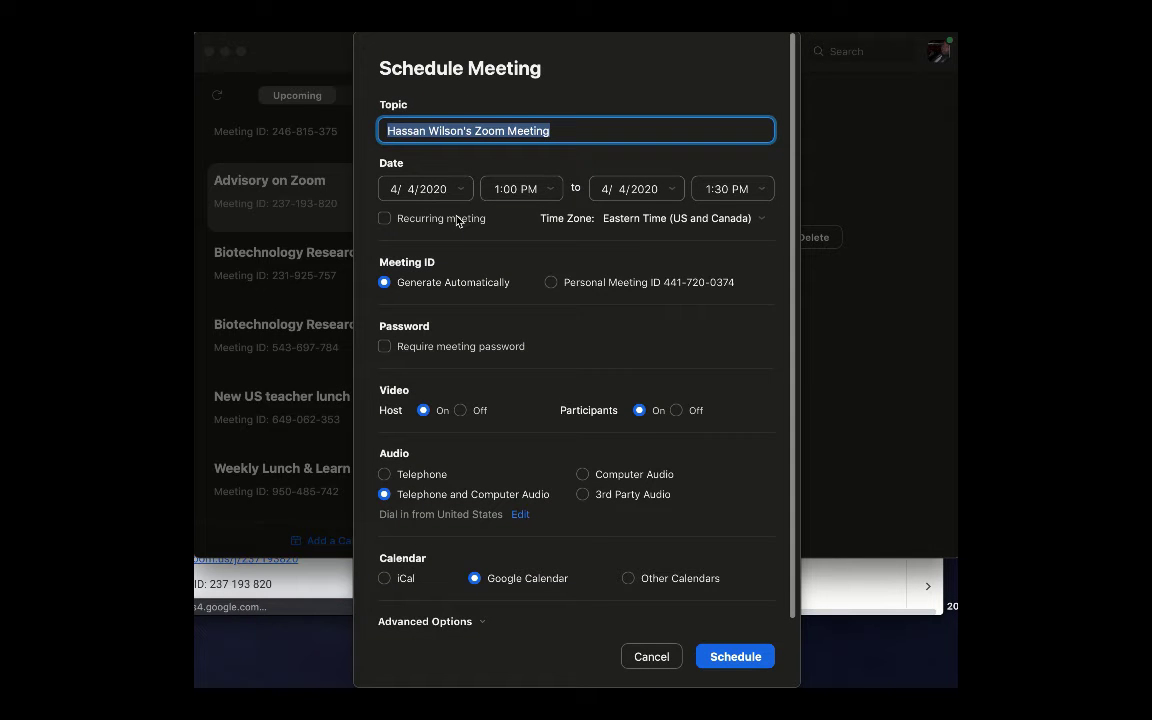
{"action": "mouse_move", "coordinate": [492, 350]}
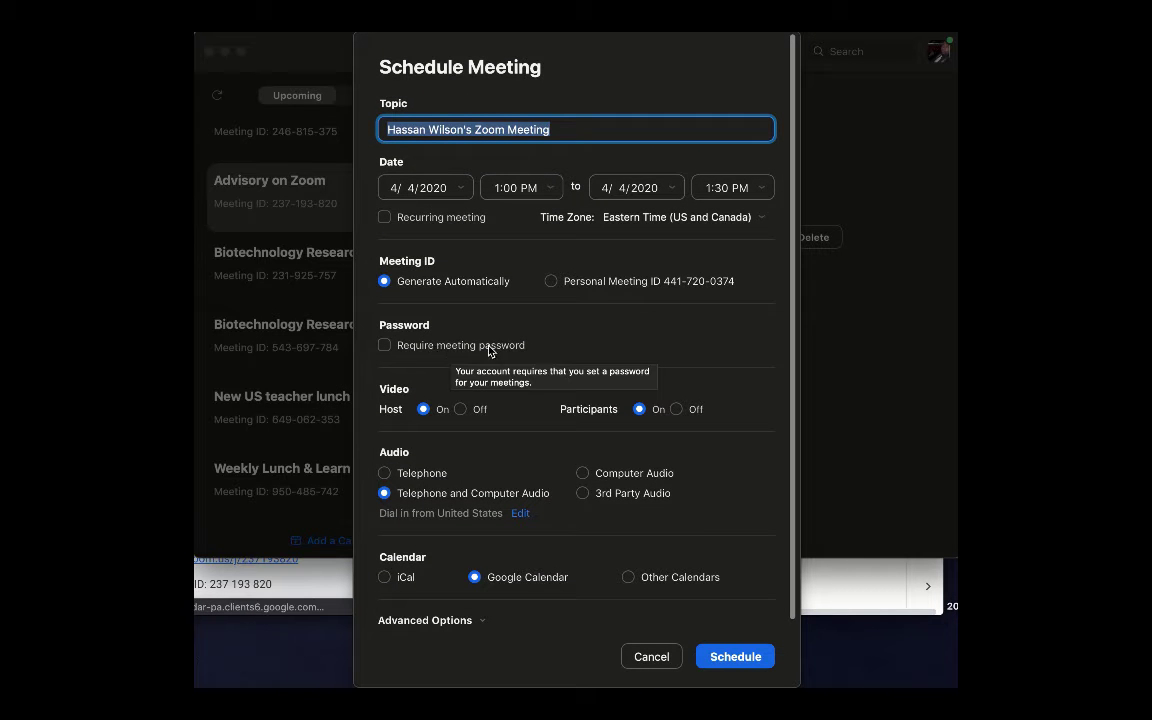
{"action": "scroll", "coordinate": [600, 470], "scroll_direction": "down", "scroll_amount": 1}
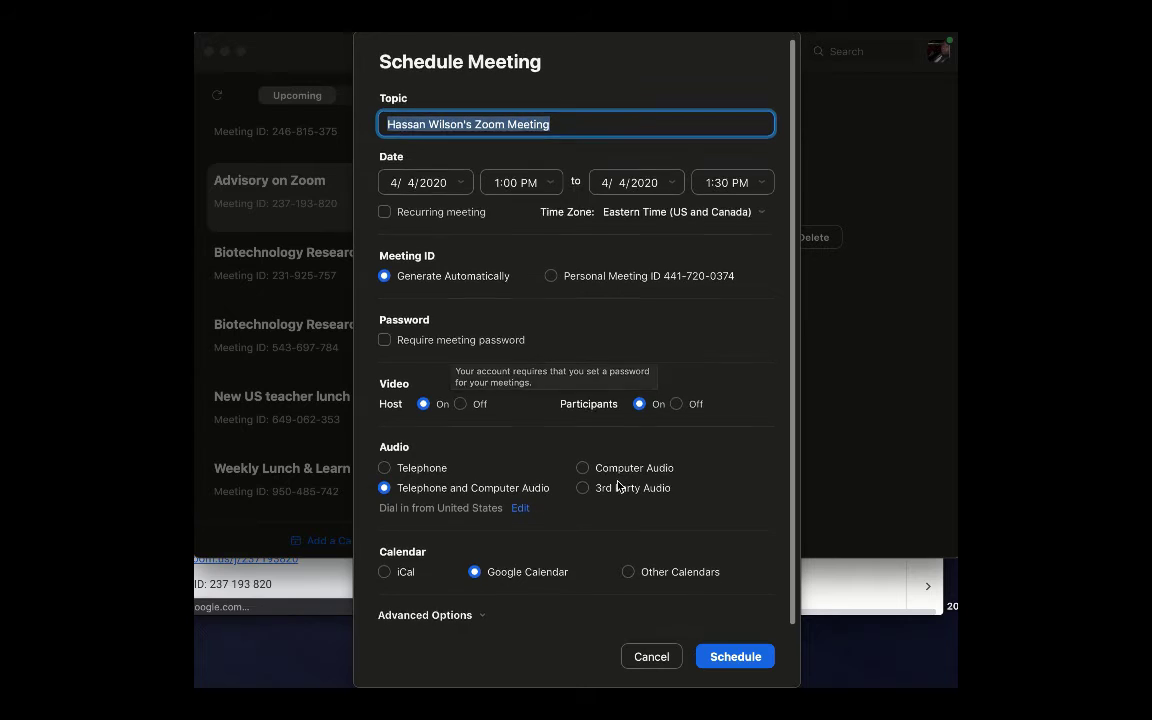
{"action": "left_click", "coordinate": [481, 617]}
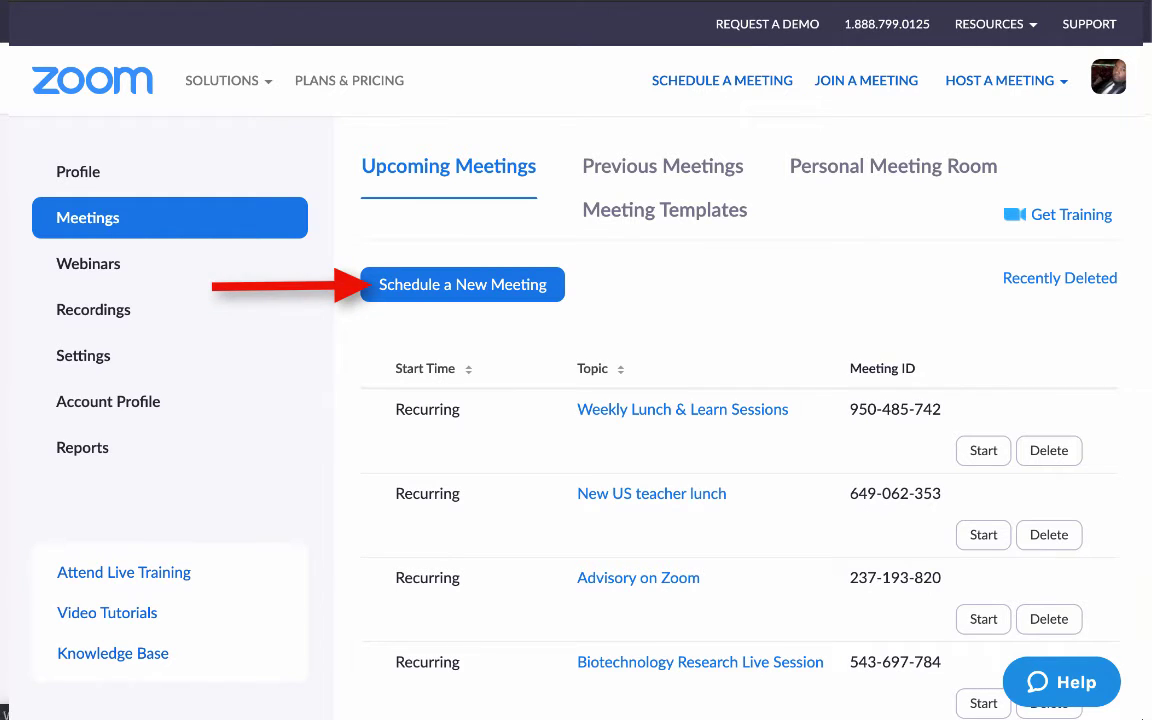
- Open the Schedule a New Meeting form and review its options down the page
{"action": "left_click", "coordinate": [507, 291]}
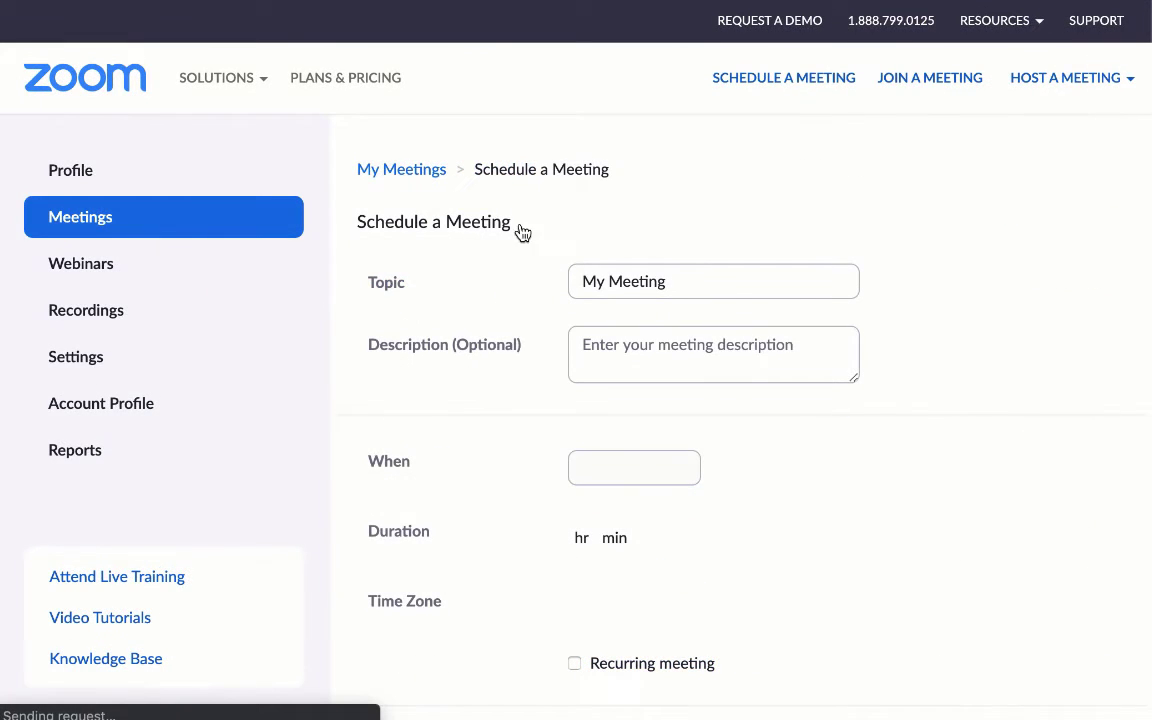
{"action": "scroll", "coordinate": [694, 373], "scroll_direction": "down", "scroll_amount": 5}
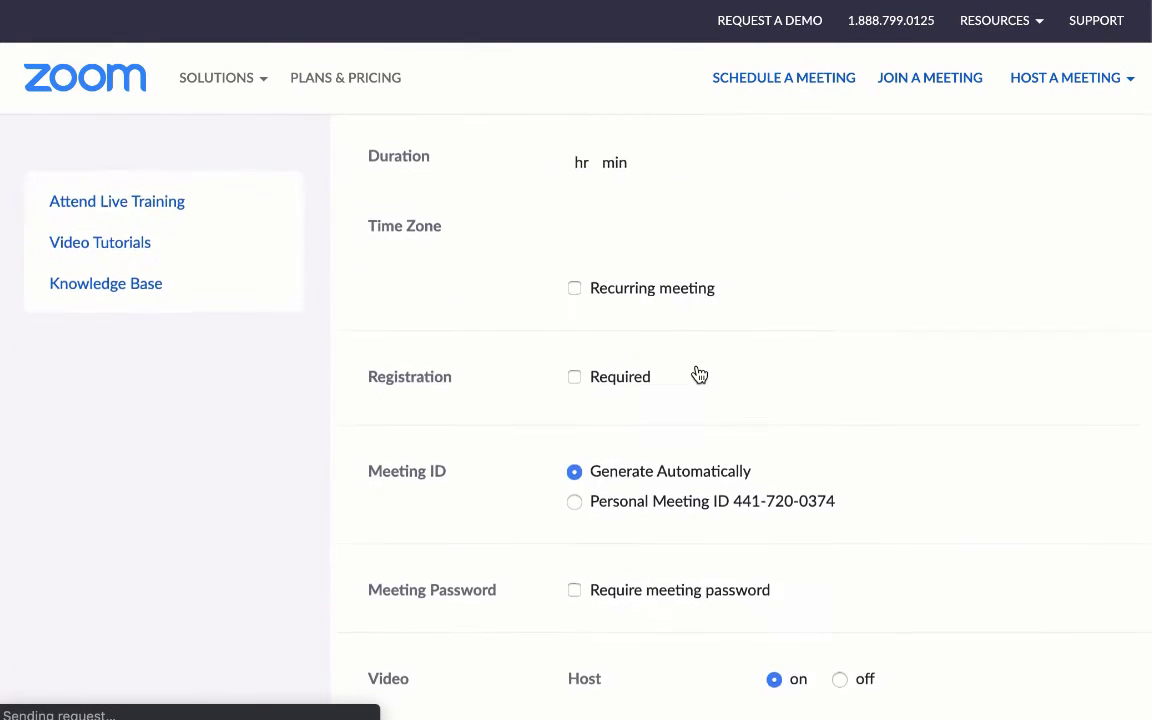
{"action": "scroll", "coordinate": [699, 375], "scroll_direction": "down", "scroll_amount": 3}
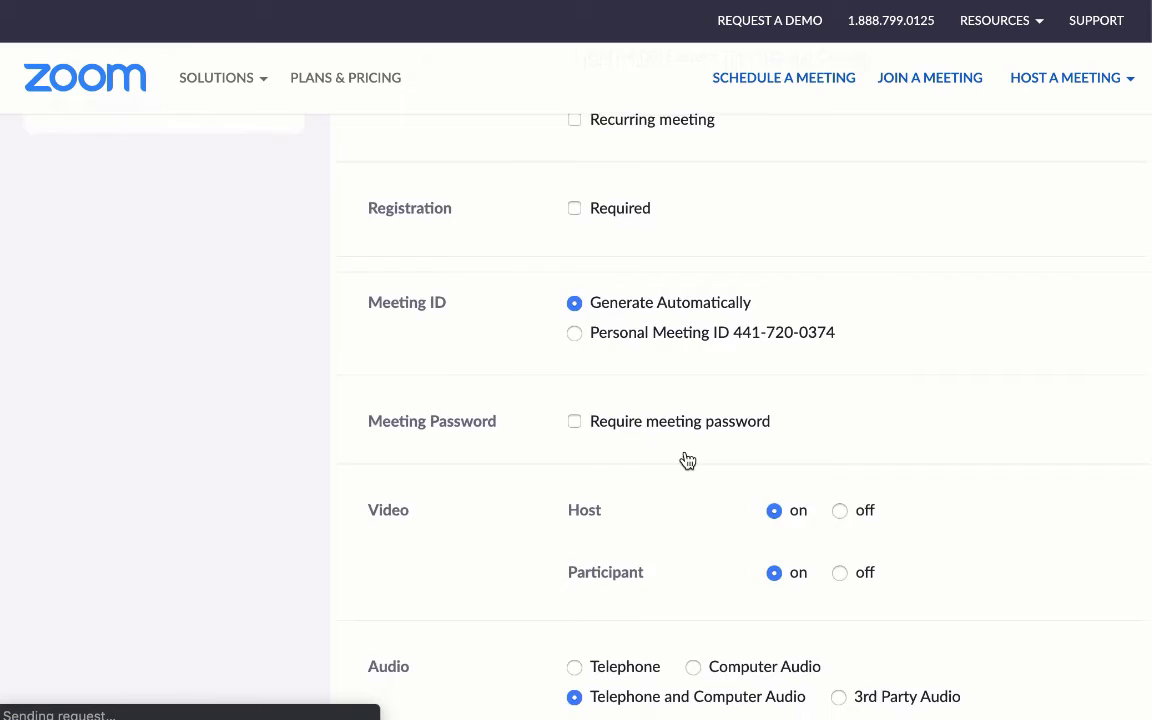
{"action": "scroll", "coordinate": [687, 460], "scroll_direction": "down", "scroll_amount": 6}
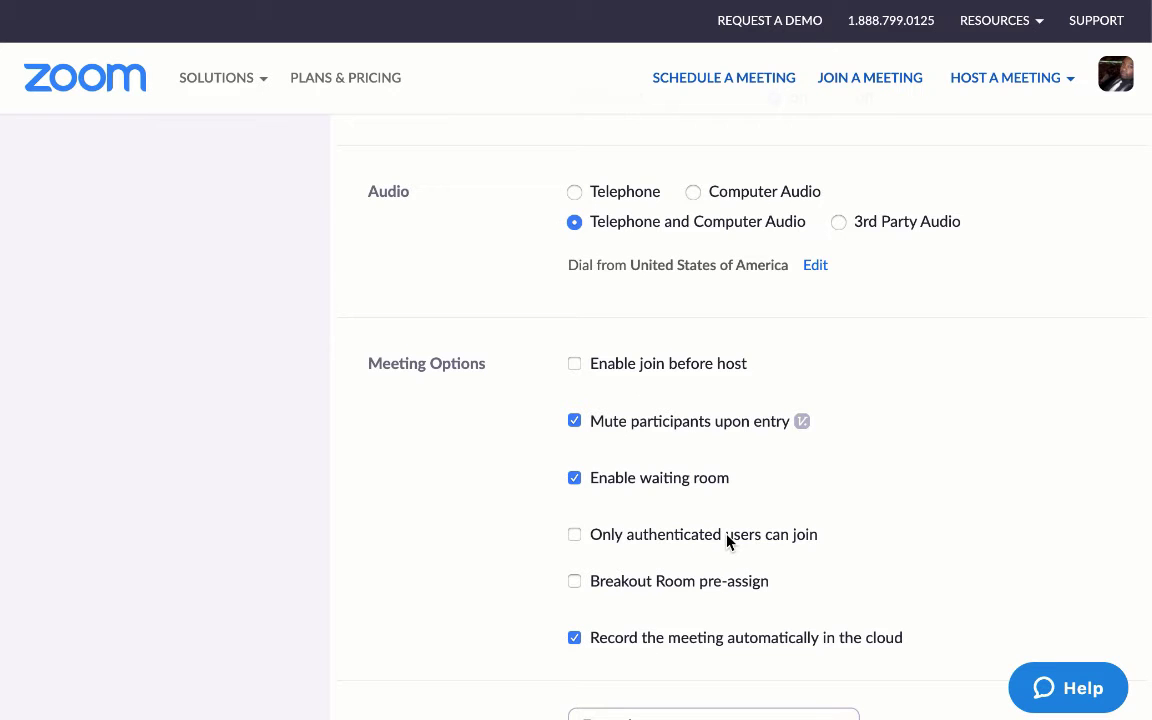
{"action": "scroll", "coordinate": [727, 541], "scroll_direction": "down", "scroll_amount": 1}
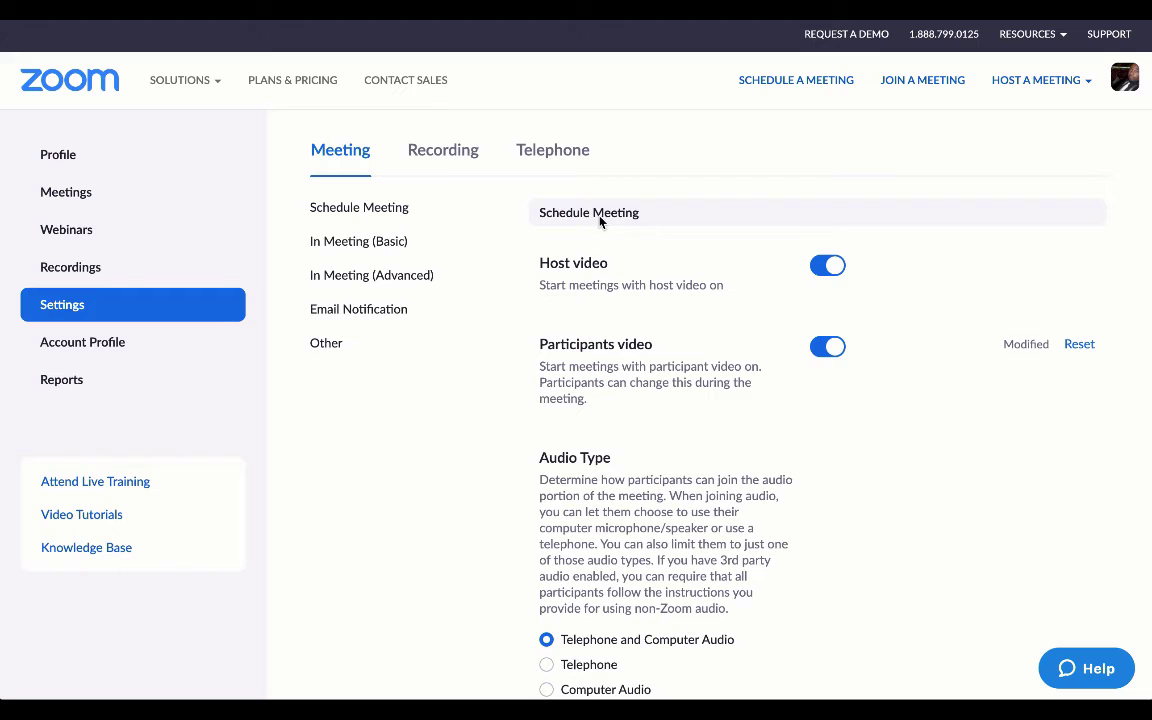
{"action": "scroll", "coordinate": [600, 220], "scroll_direction": "down", "scroll_amount": 5}
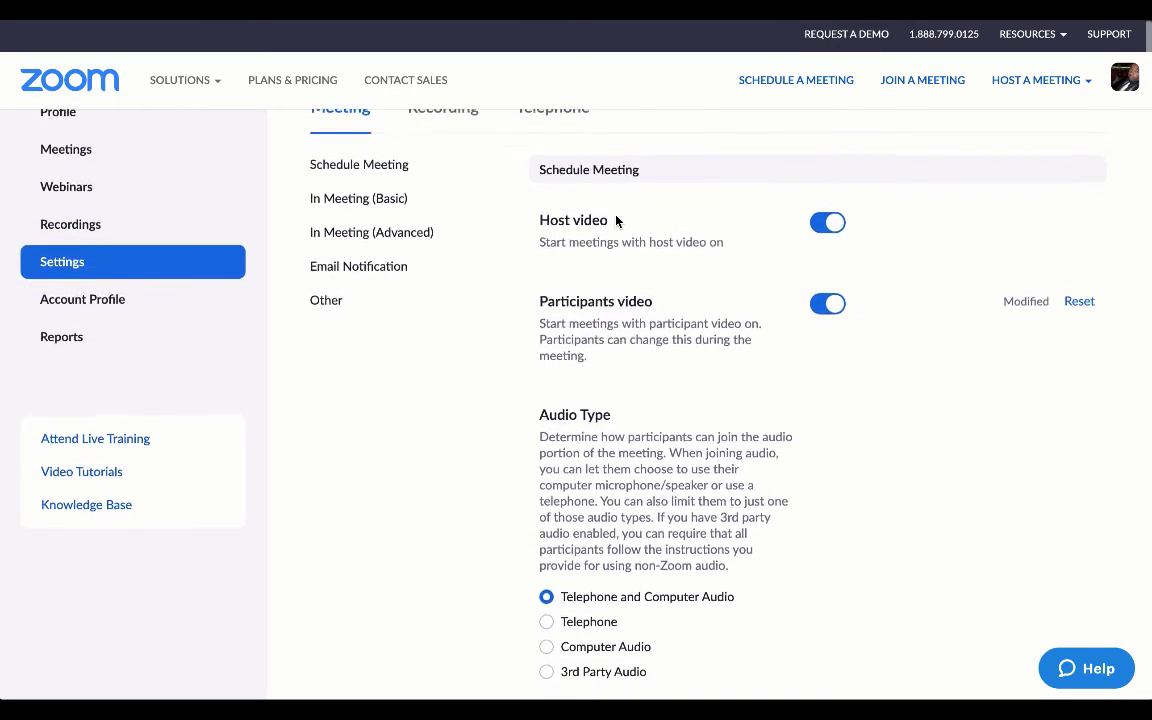
{"action": "scroll", "coordinate": [616, 220], "scroll_direction": "down", "scroll_amount": 8}
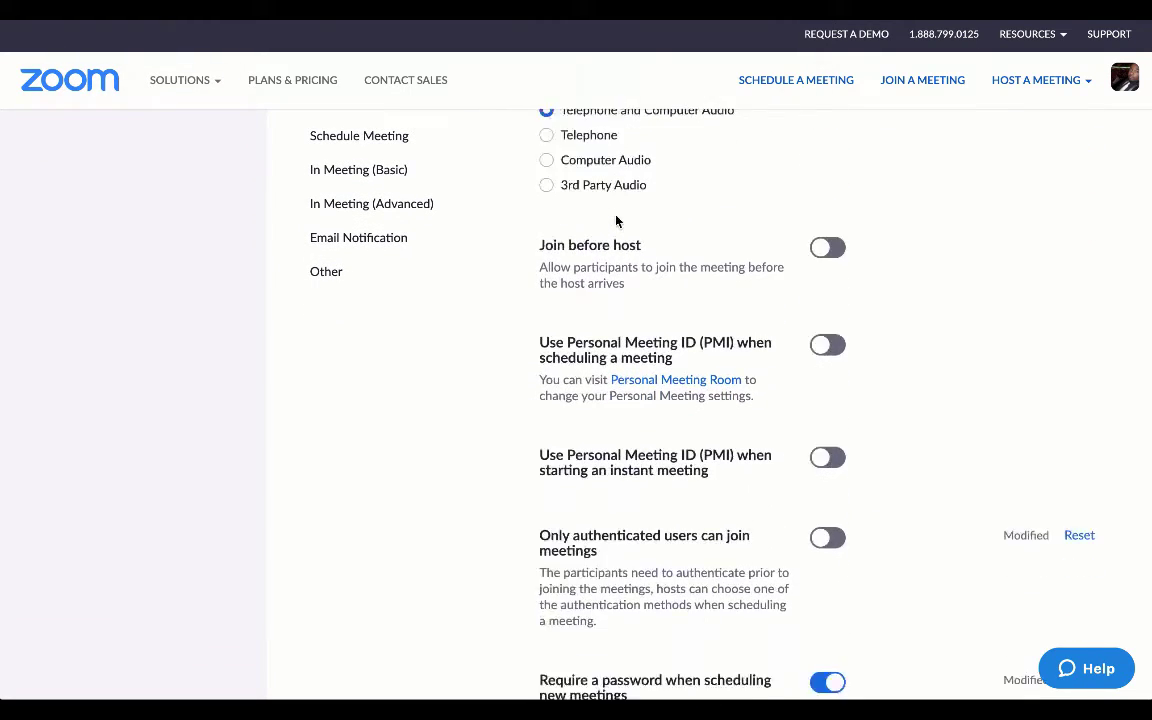
{"action": "scroll", "coordinate": [616, 220], "scroll_direction": "down", "scroll_amount": 3}
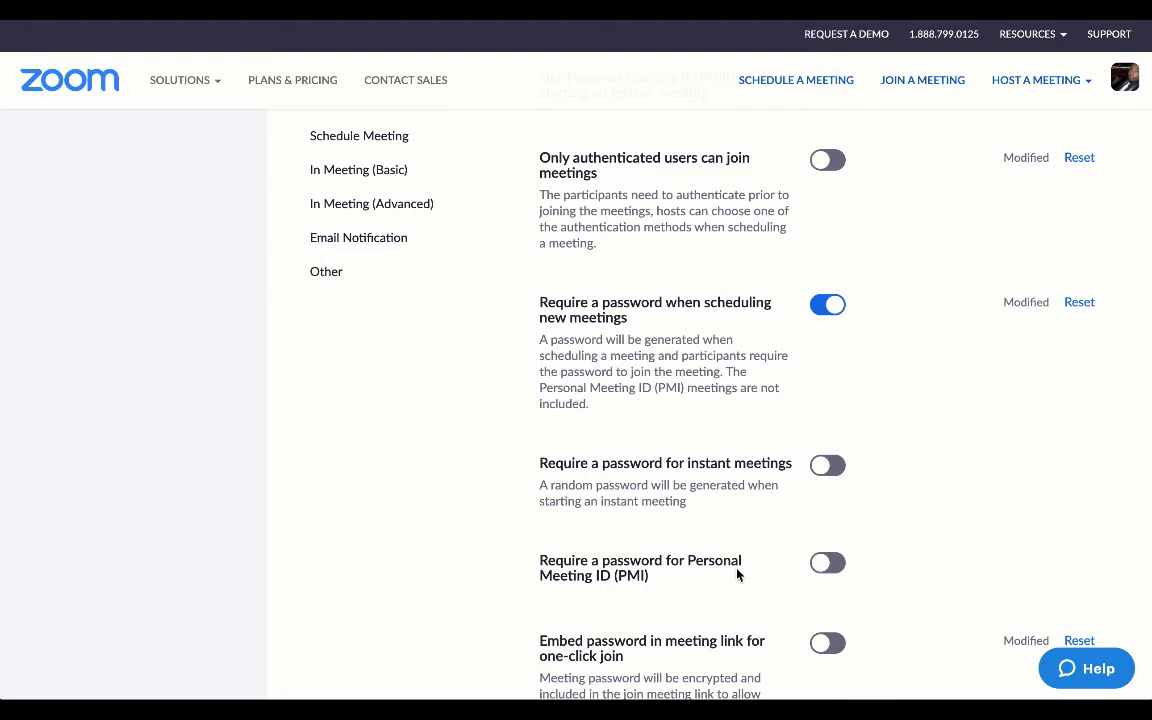
{"action": "scroll", "coordinate": [716, 640], "scroll_direction": "down", "scroll_amount": 1}
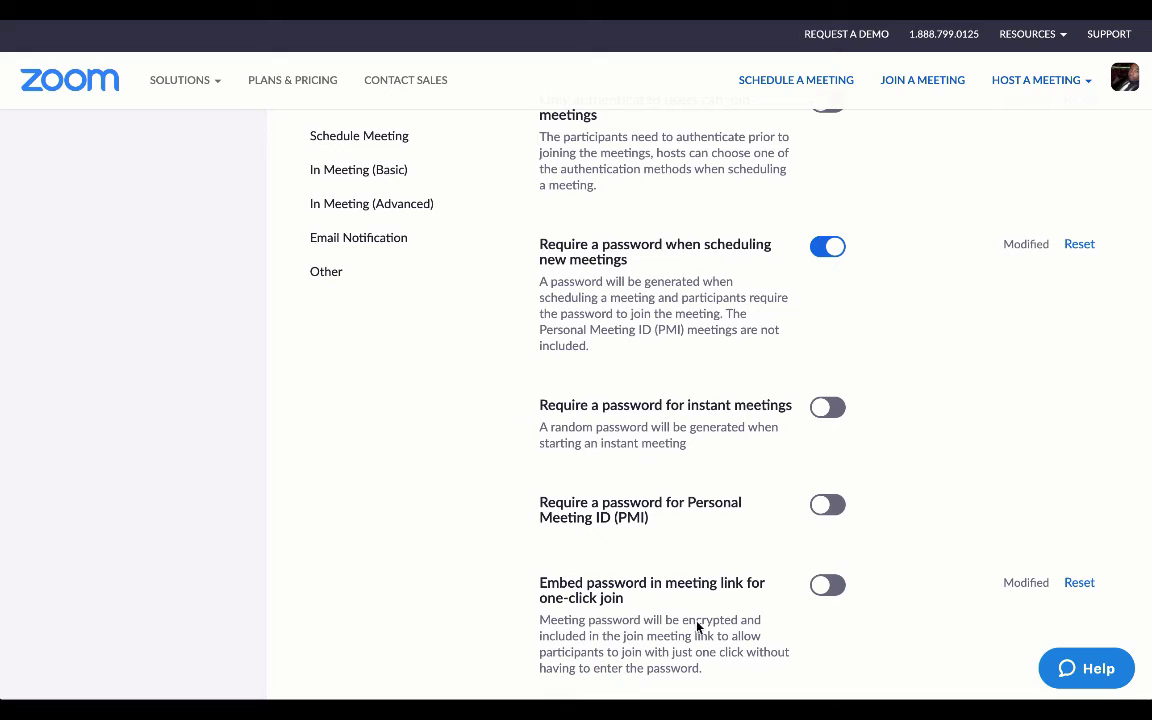
{"action": "scroll", "coordinate": [681, 302], "scroll_direction": "down", "scroll_amount": 1}
{"action": "scroll", "coordinate": [681, 302], "scroll_direction": "down", "scroll_amount": 3}
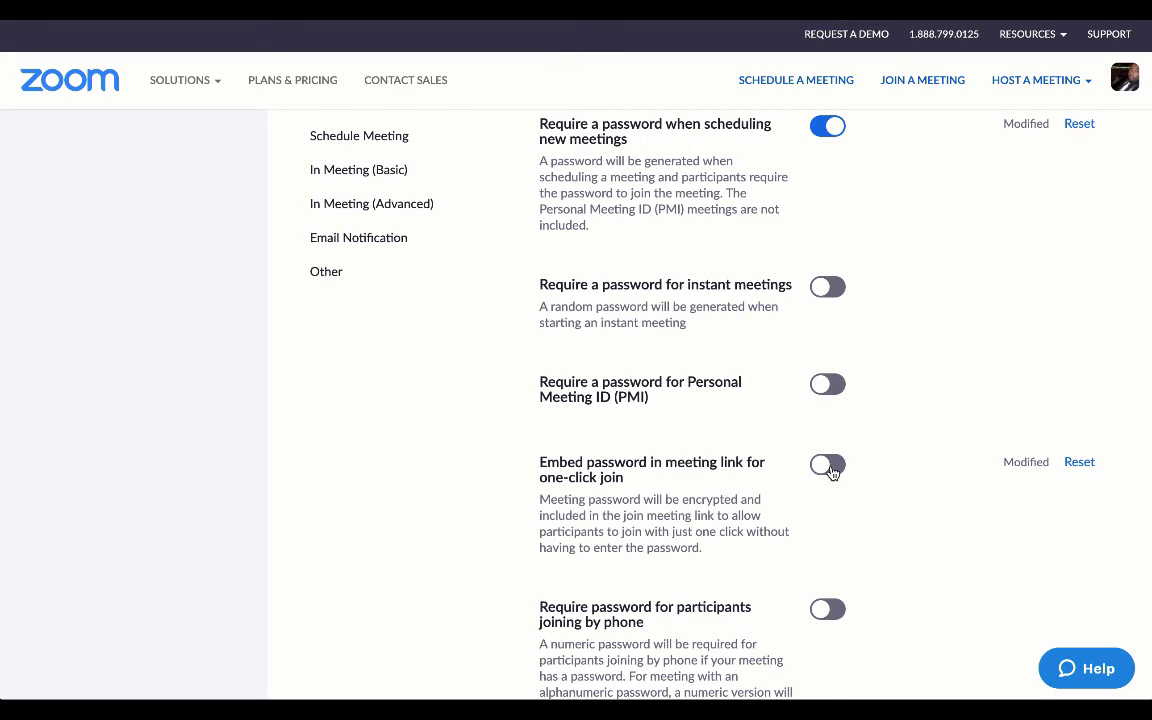
- Turn on 'Embed password in meeting link for one-click join'
{"action": "left_click", "coordinate": [828, 467]}
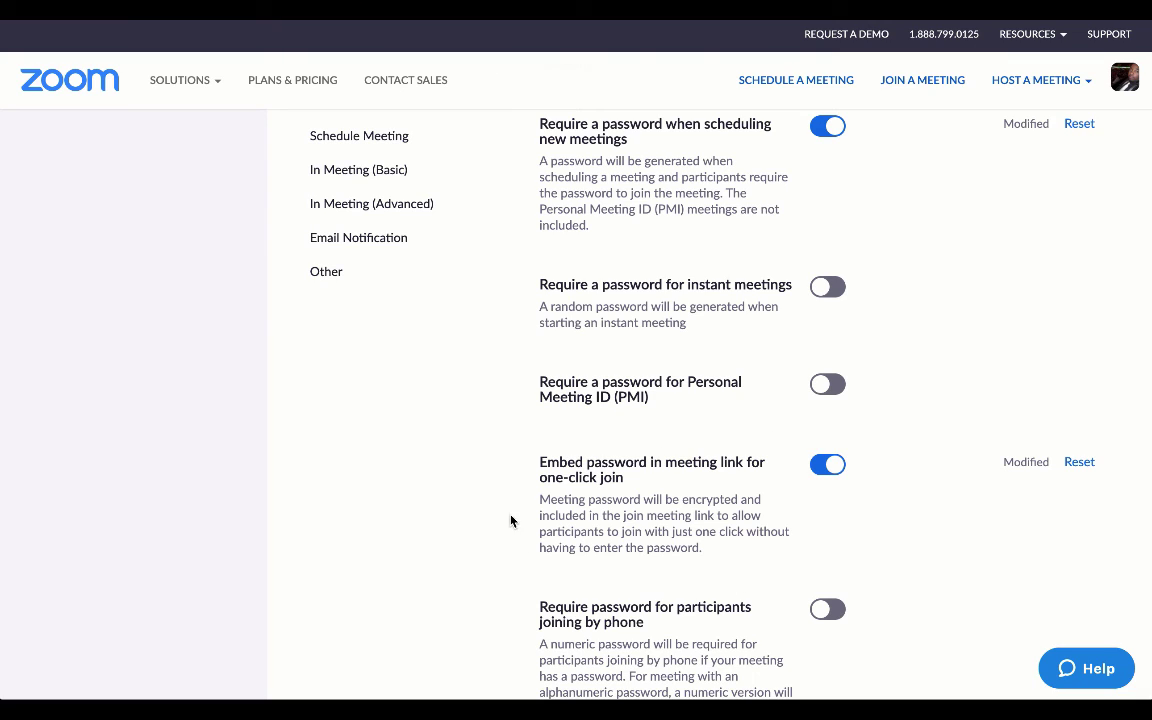
- Switch 'Embed password in meeting link for one-click join' back off
{"action": "left_click", "coordinate": [806, 463]}
{"action": "scroll", "coordinate": [278, 343], "scroll_direction": "down", "scroll_amount": 1}
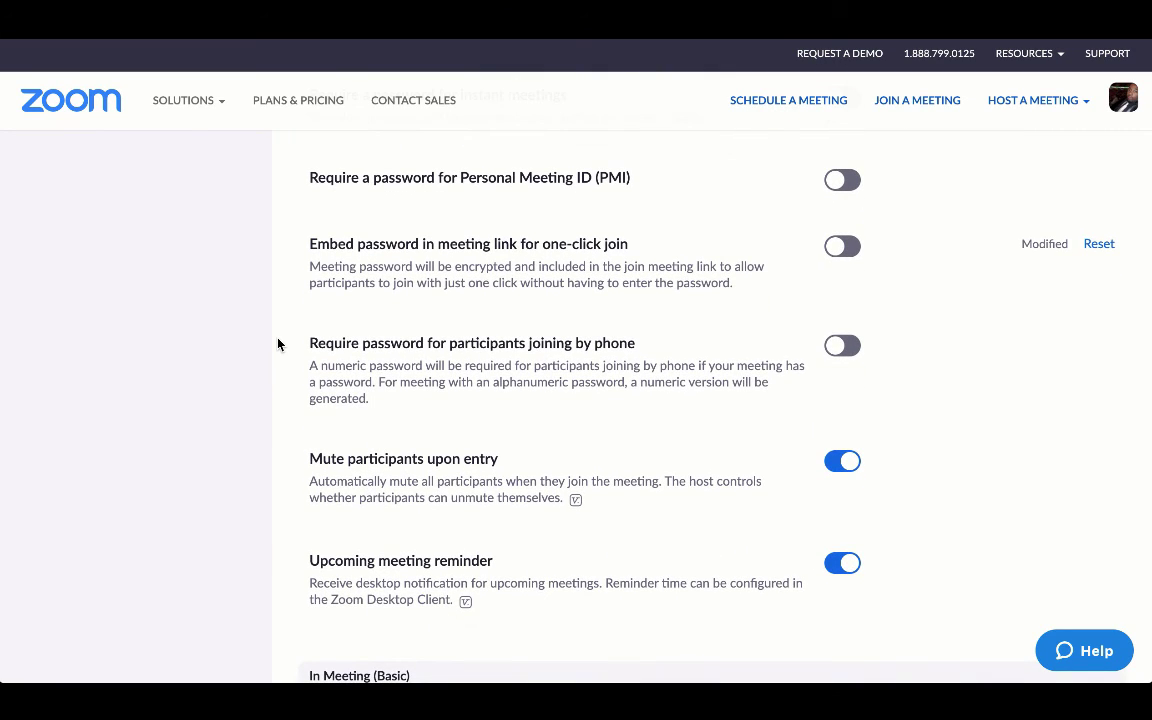
{"action": "scroll", "coordinate": [278, 343], "scroll_direction": "down", "scroll_amount": 1}
{"action": "scroll", "coordinate": [278, 343], "scroll_direction": "down", "scroll_amount": 1}
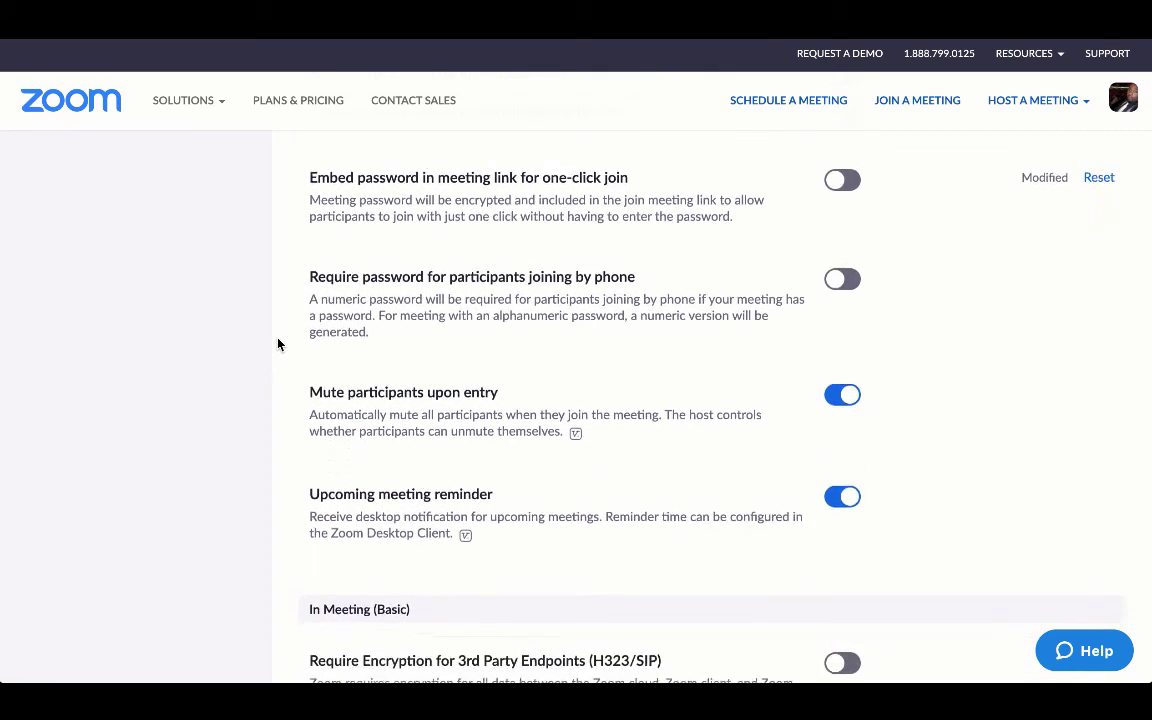
{"action": "scroll", "coordinate": [278, 343], "scroll_direction": "down", "scroll_amount": 1}
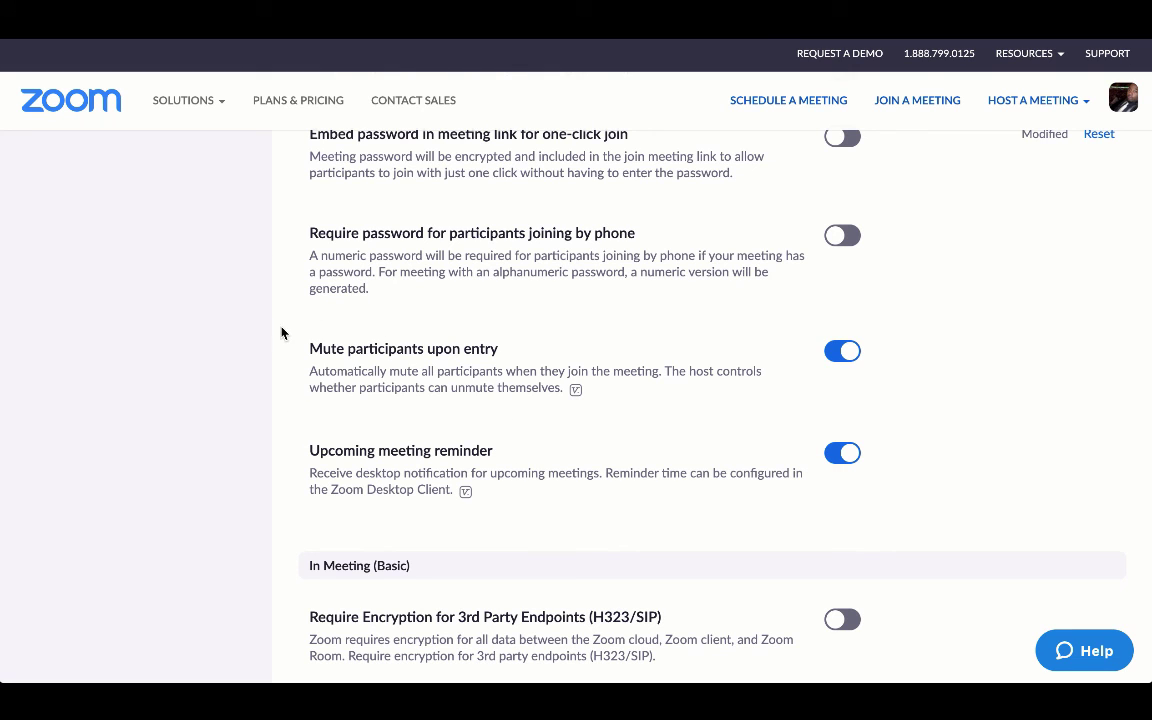
- Review In Meeting (Basic) settings: chat, co-host, polling, host-only screen sharing
{"action": "scroll", "coordinate": [506, 402], "scroll_direction": "down", "scroll_amount": 3}
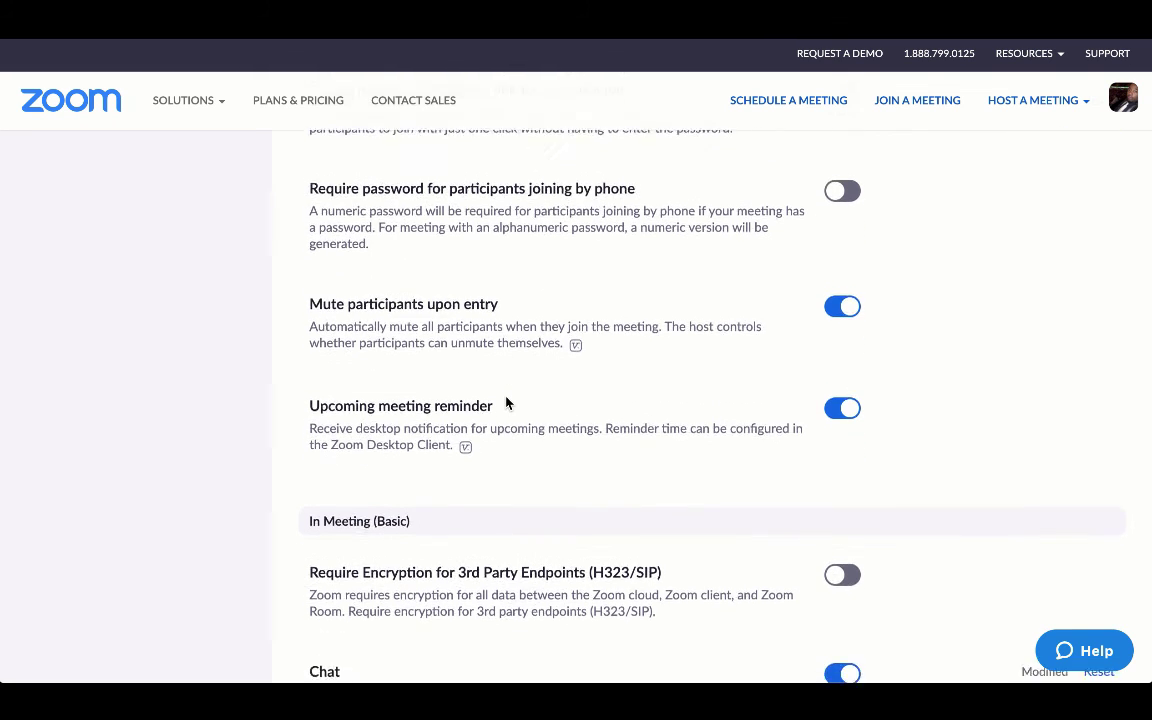
{"action": "scroll", "coordinate": [506, 402], "scroll_direction": "down", "scroll_amount": 3}
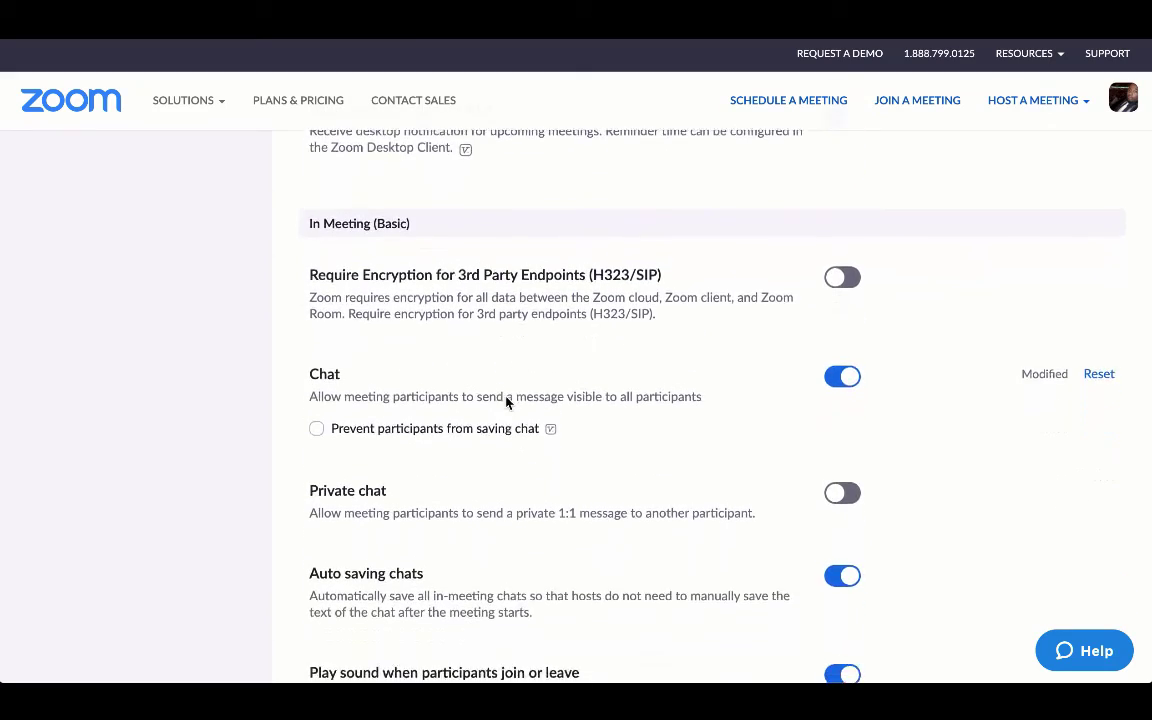
{"action": "scroll", "coordinate": [506, 402], "scroll_direction": "down", "scroll_amount": 6}
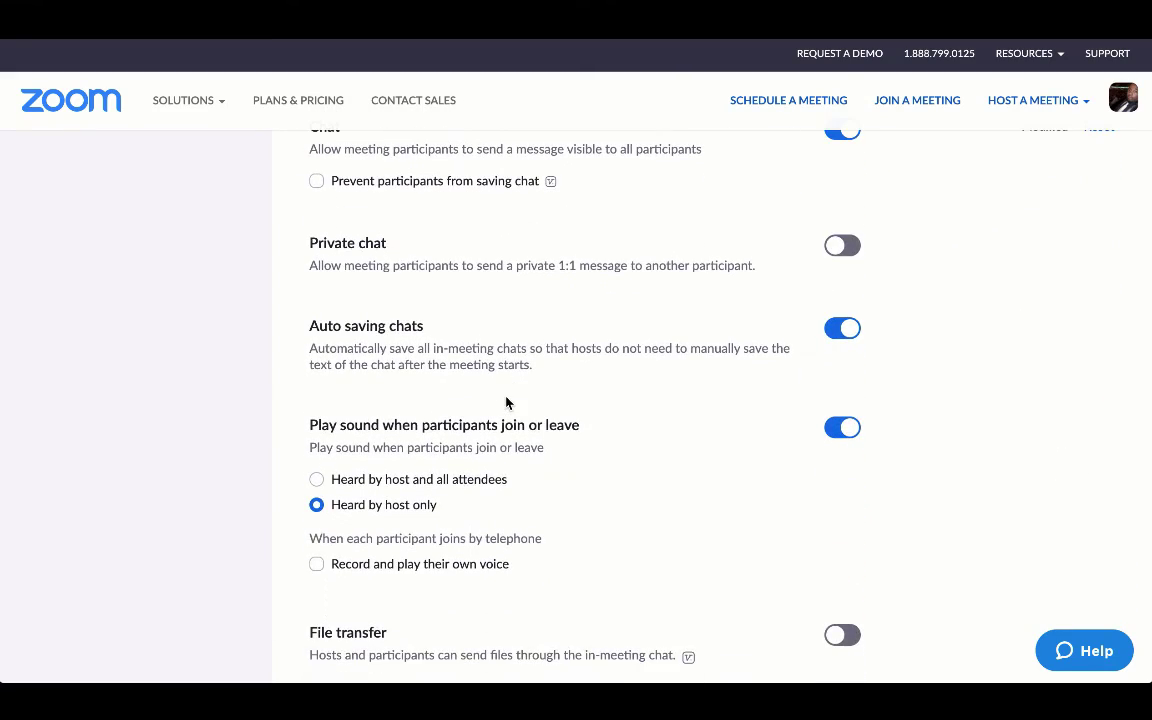
{"action": "scroll", "coordinate": [506, 402], "scroll_direction": "down", "scroll_amount": 3}
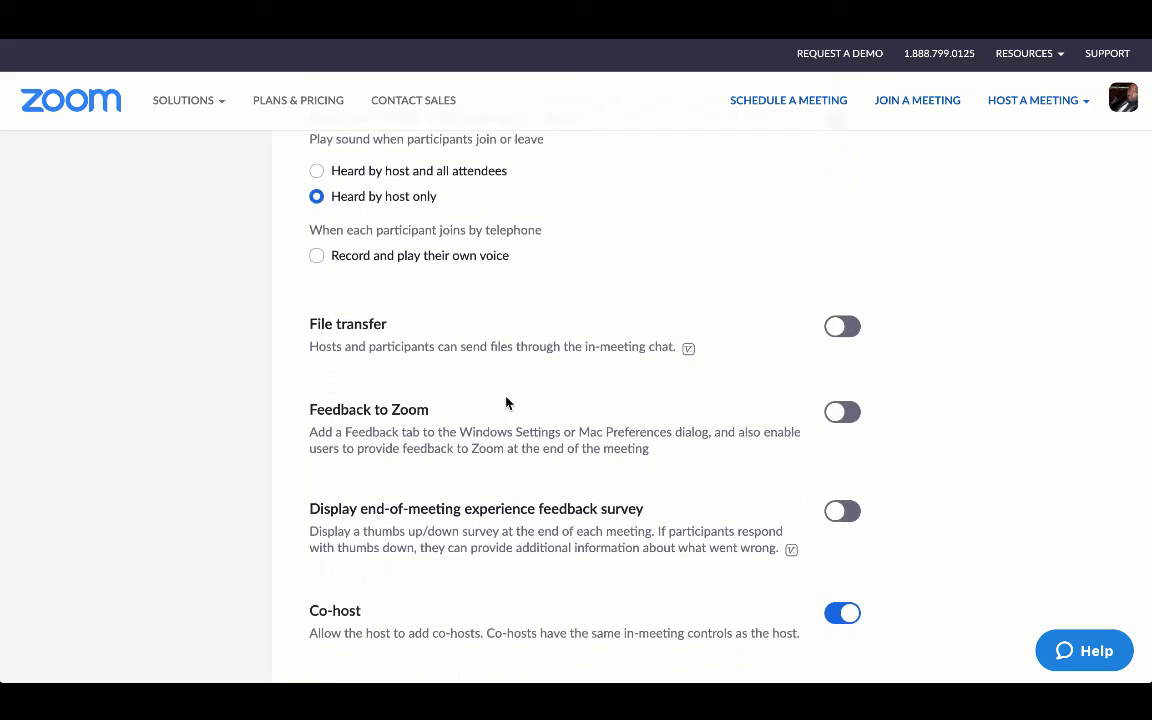
{"action": "scroll", "coordinate": [506, 402], "scroll_direction": "down", "scroll_amount": 3}
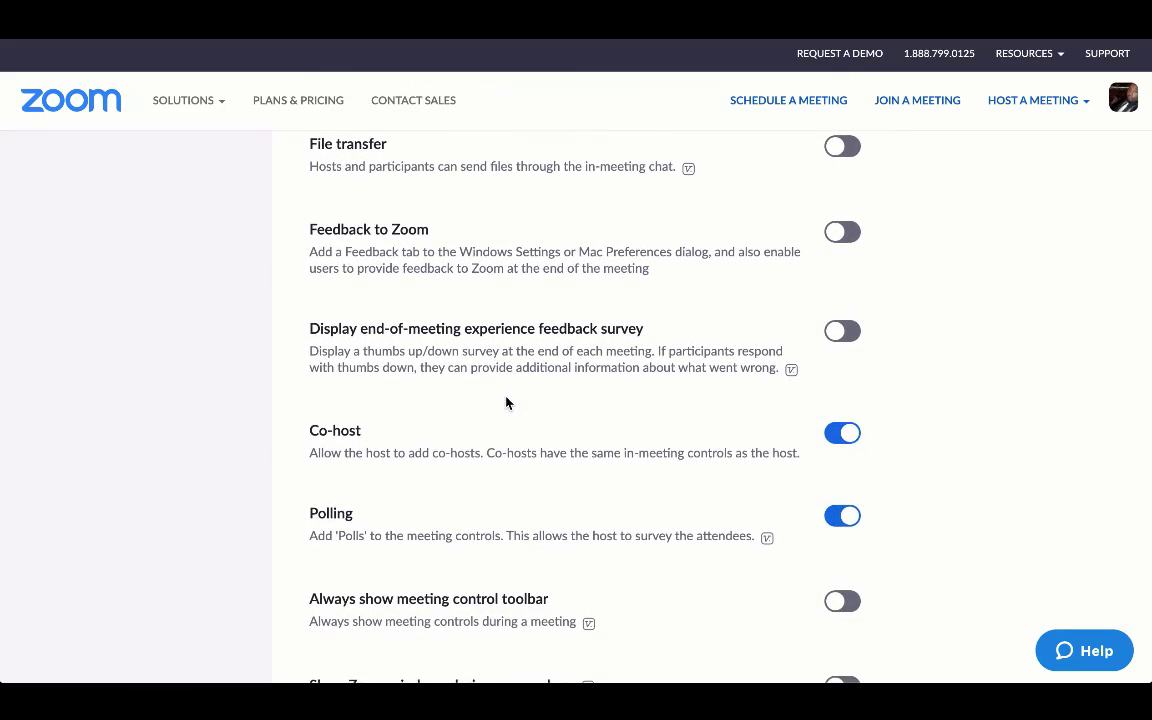
{"action": "scroll", "coordinate": [506, 402], "scroll_direction": "down", "scroll_amount": 4}
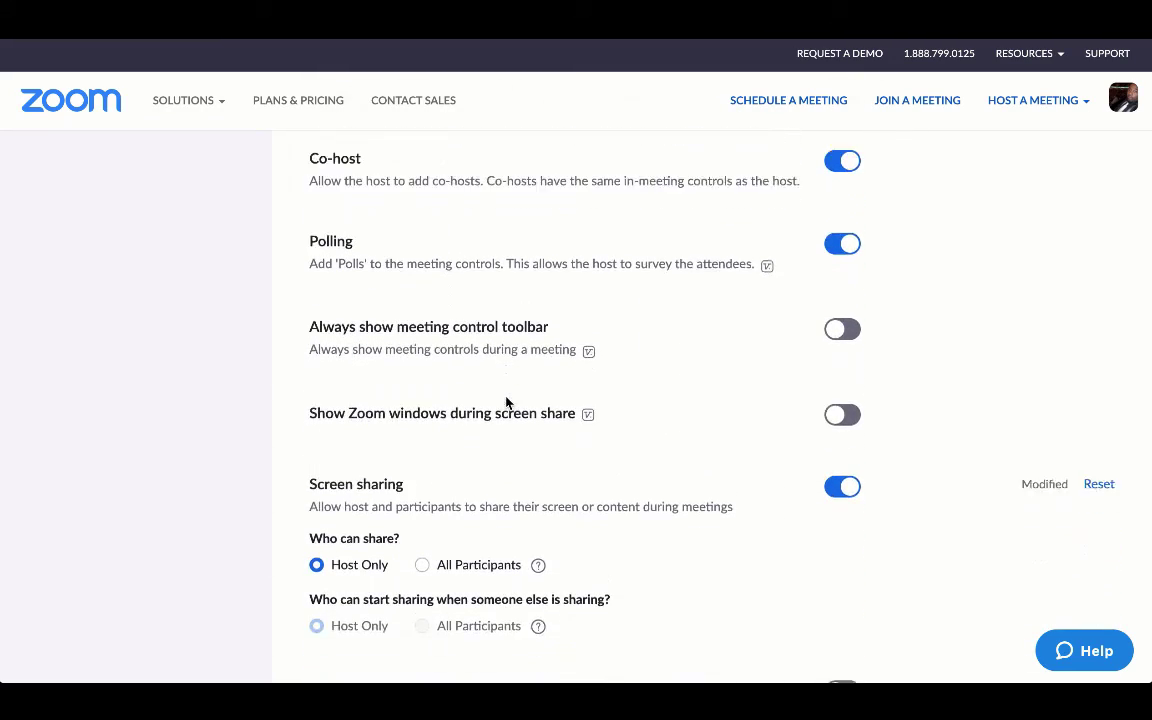
{"action": "scroll", "coordinate": [506, 402], "scroll_direction": "down", "scroll_amount": 3}
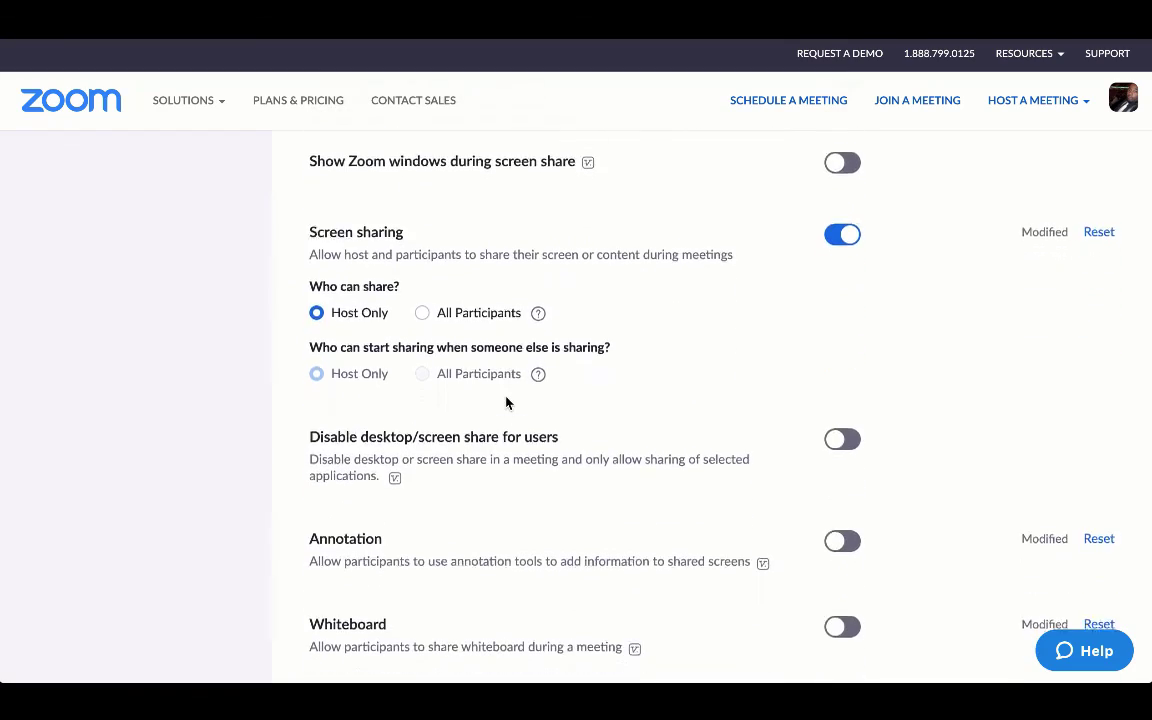
{"action": "scroll", "coordinate": [506, 402], "scroll_direction": "down", "scroll_amount": 2}
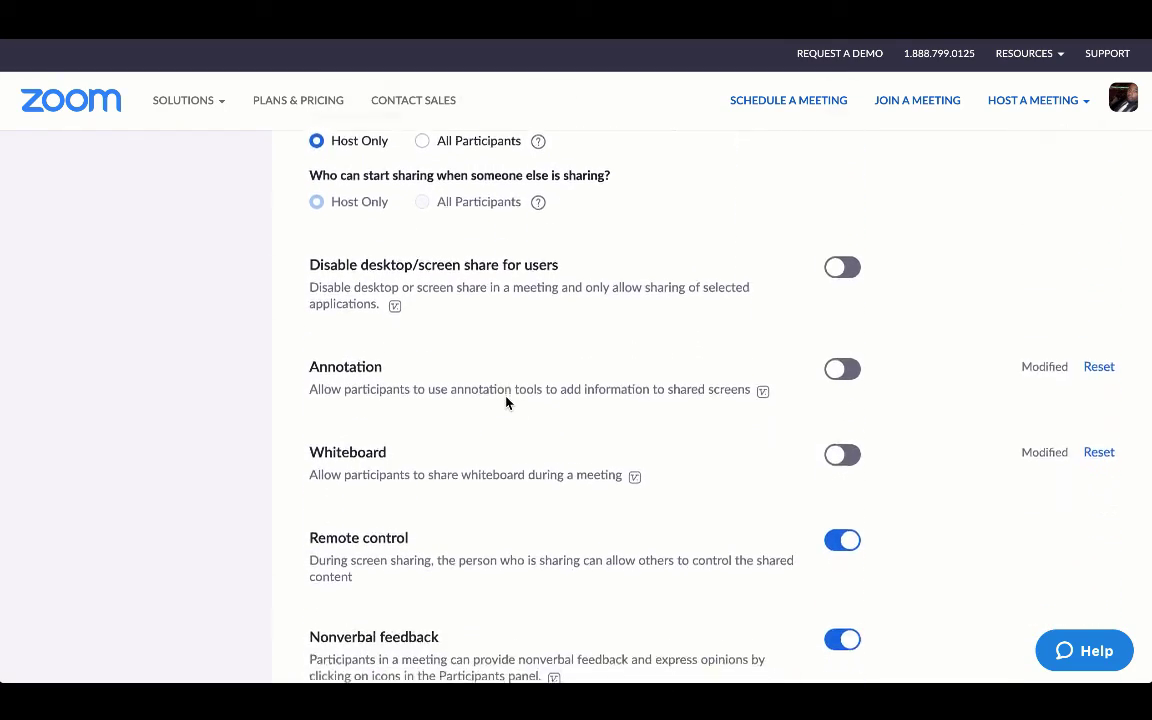
{"action": "scroll", "coordinate": [506, 402], "scroll_direction": "down", "scroll_amount": 3}
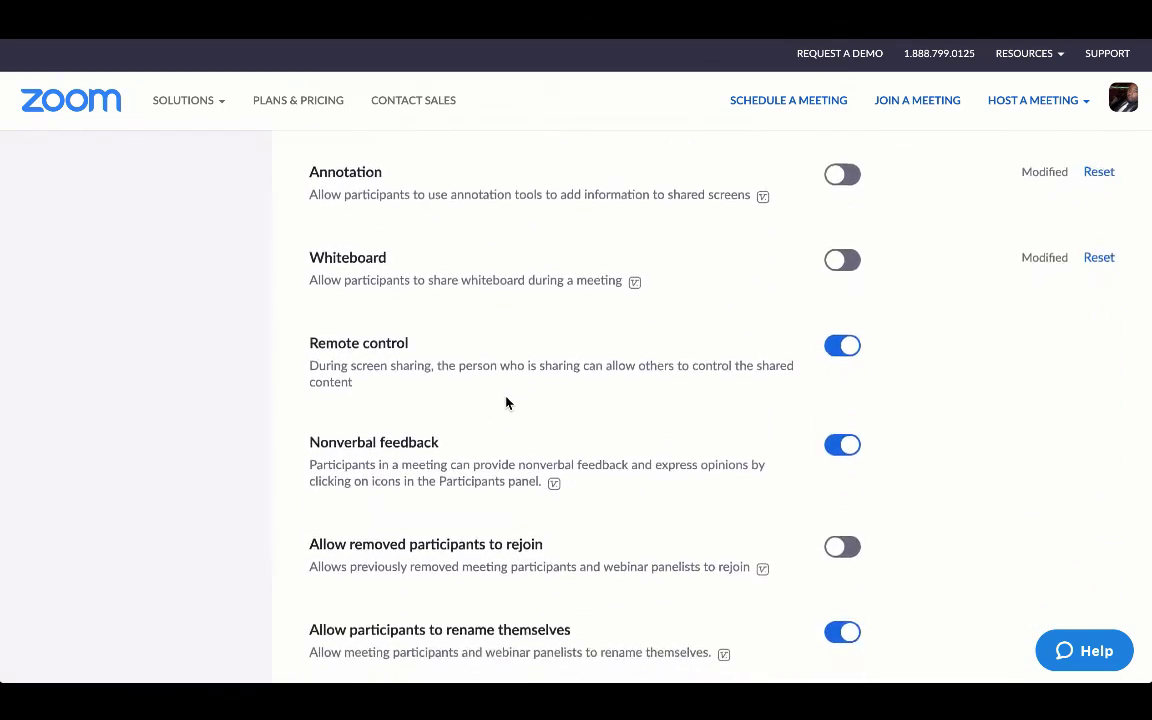